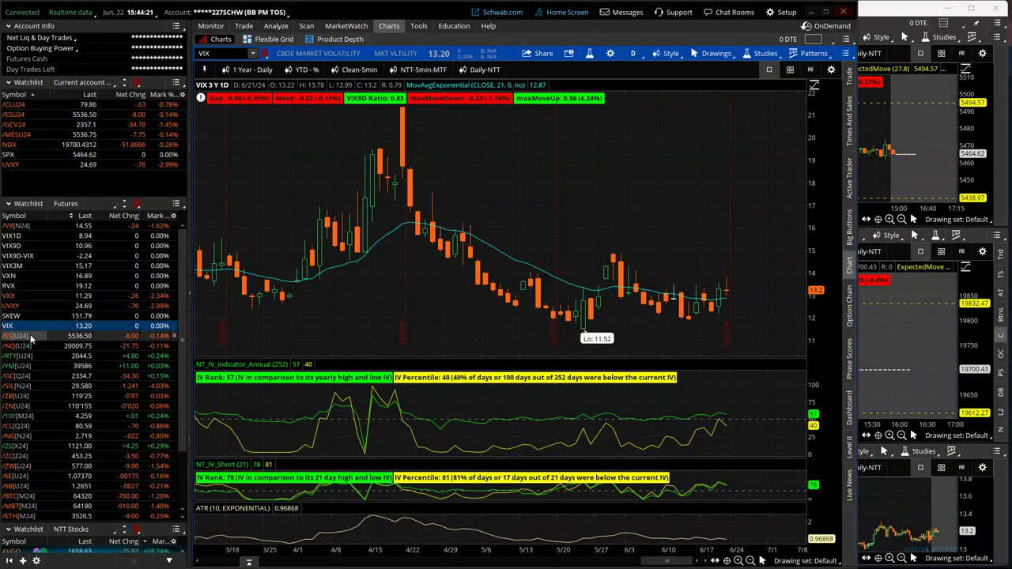
Review the daily charts of the SPX and NDX indexes and the /RTY and /YM futures in turn
{"action": "left_click", "coordinate": [24, 154]}
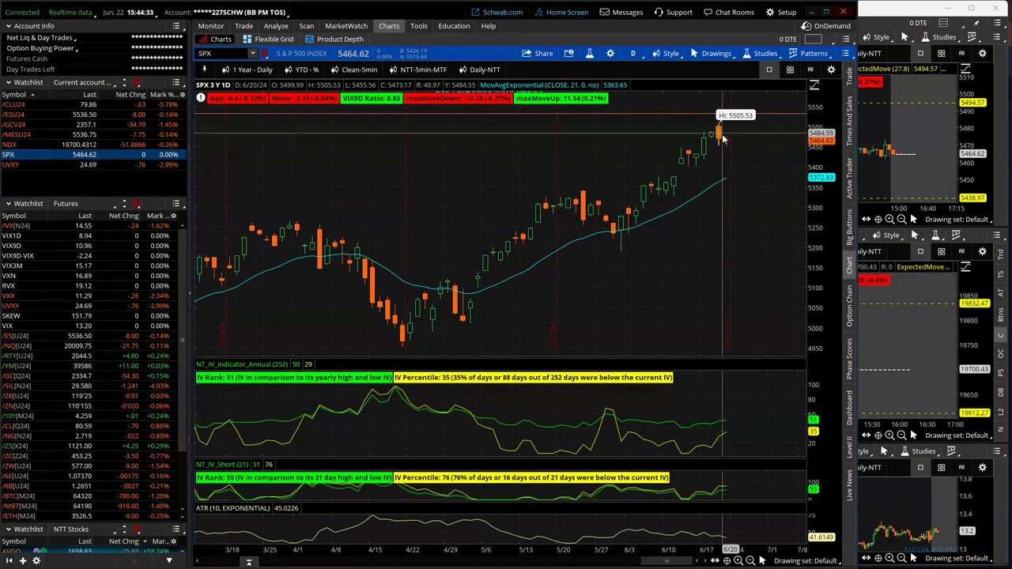
{"action": "left_click", "coordinate": [32, 145]}
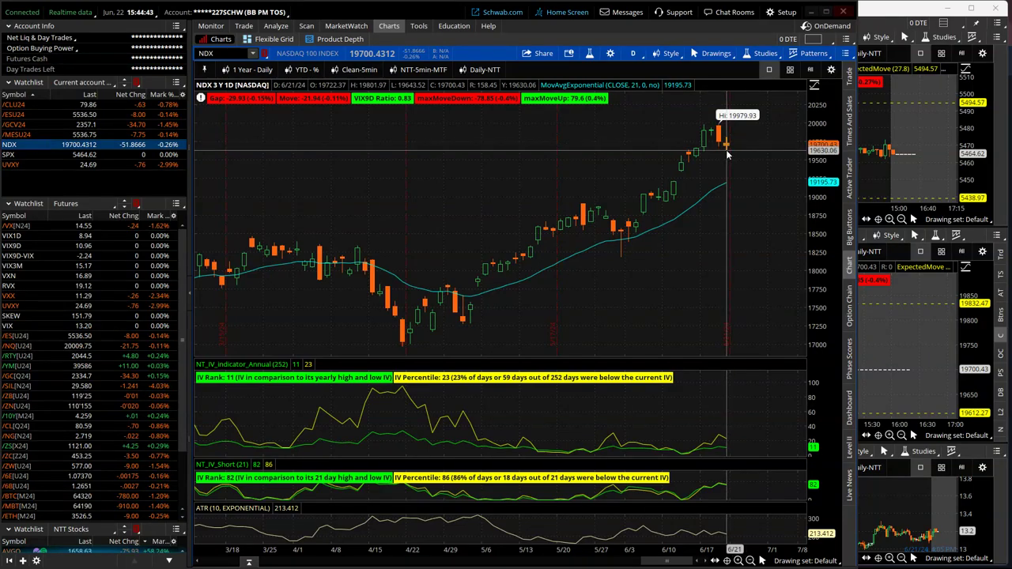
{"action": "left_click", "coordinate": [32, 355]}
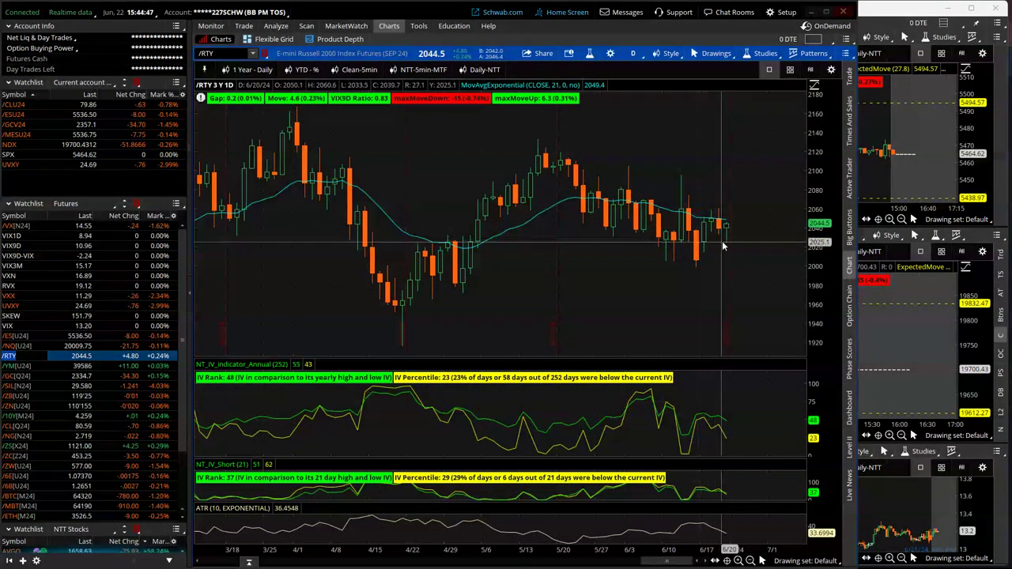
{"action": "left_click", "coordinate": [24, 366]}
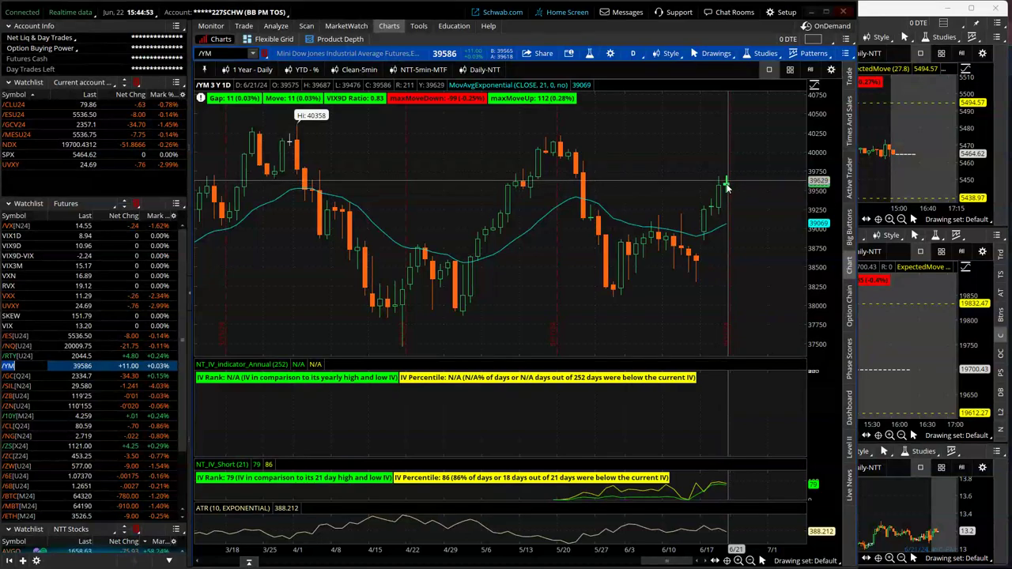
Review the daily charts of gold /GC, silver /SIL, 30-year bond /ZB and 10-year yield /10Y futures
{"action": "left_click", "coordinate": [23, 375]}
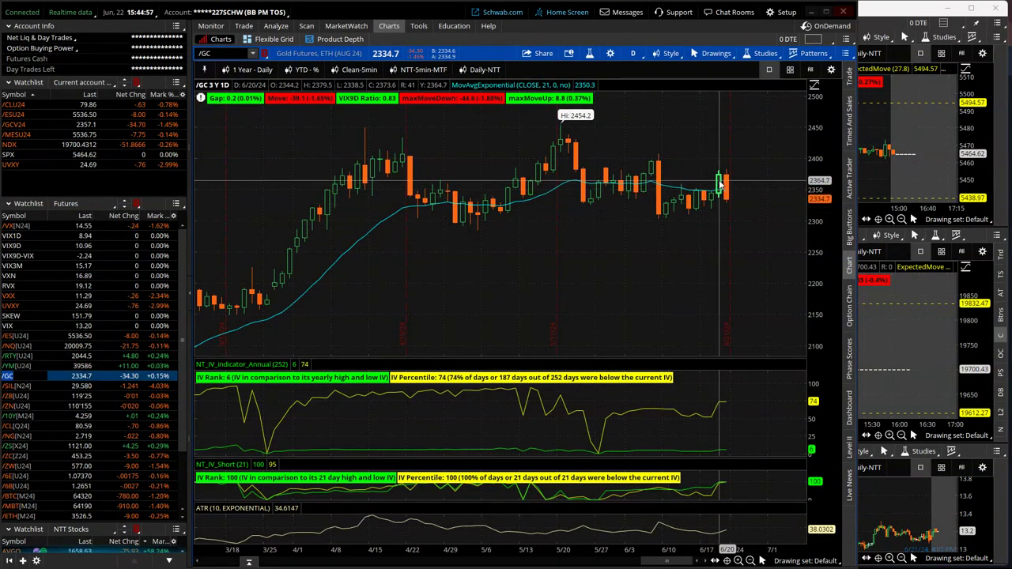
{"action": "left_click", "coordinate": [20, 386]}
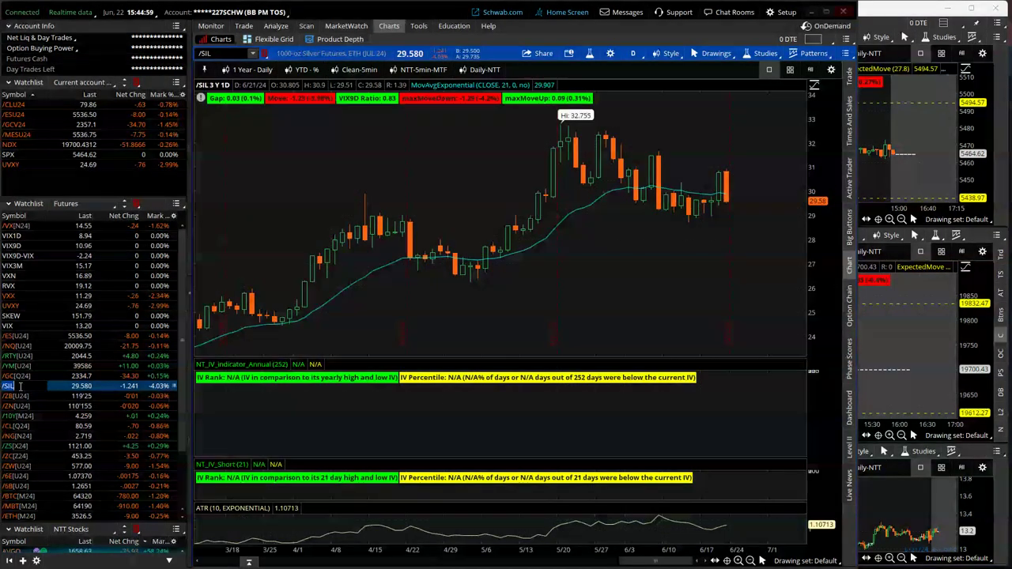
{"action": "left_click", "coordinate": [20, 395]}
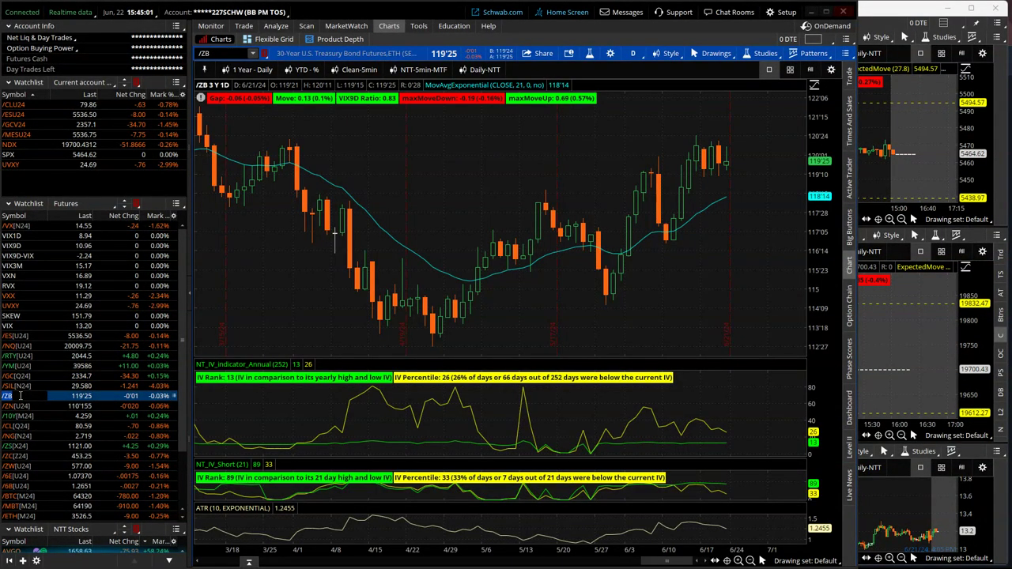
{"action": "left_click", "coordinate": [17, 416]}
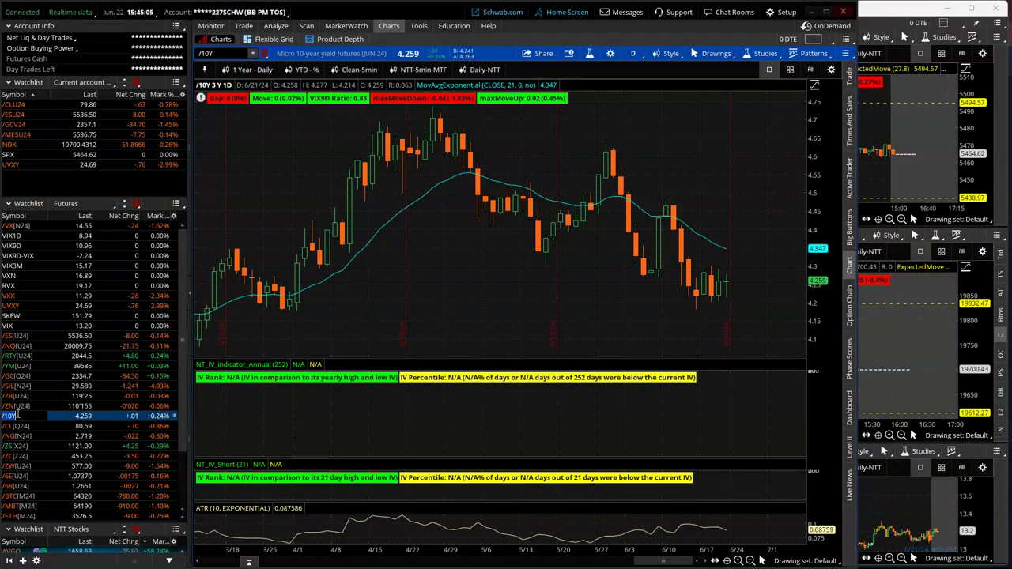
Review the daily charts of crude oil /CL, natural gas /NG, soybean /ZS, corn /ZC and wheat /ZW futures
{"action": "left_click", "coordinate": [29, 426]}
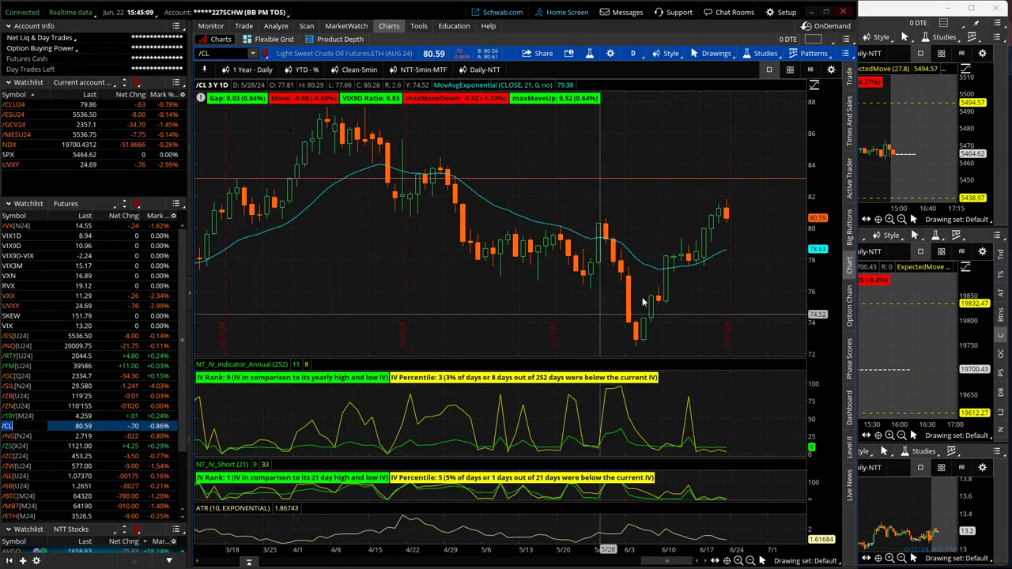
{"action": "left_click", "coordinate": [31, 437]}
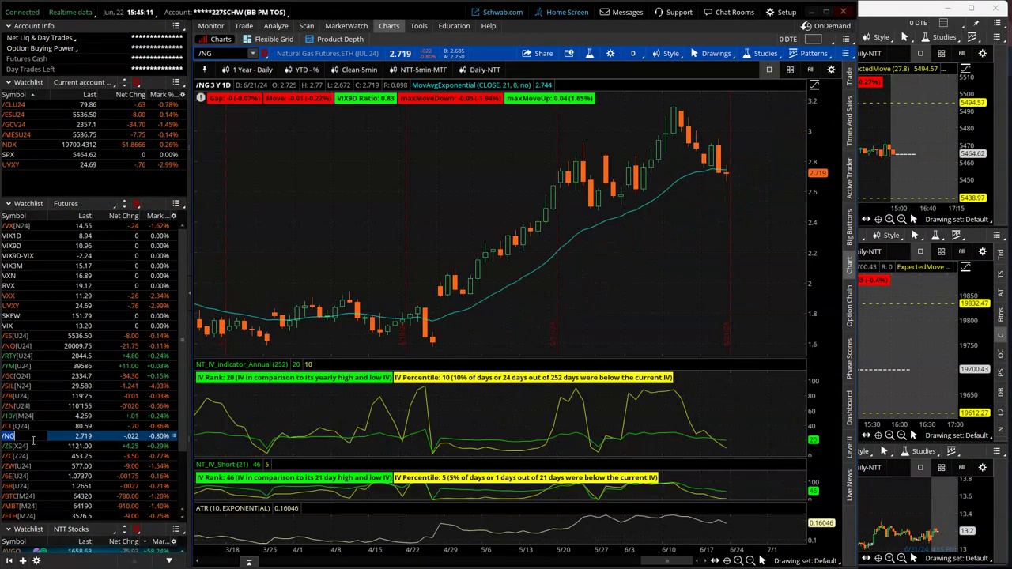
{"action": "left_click", "coordinate": [31, 446]}
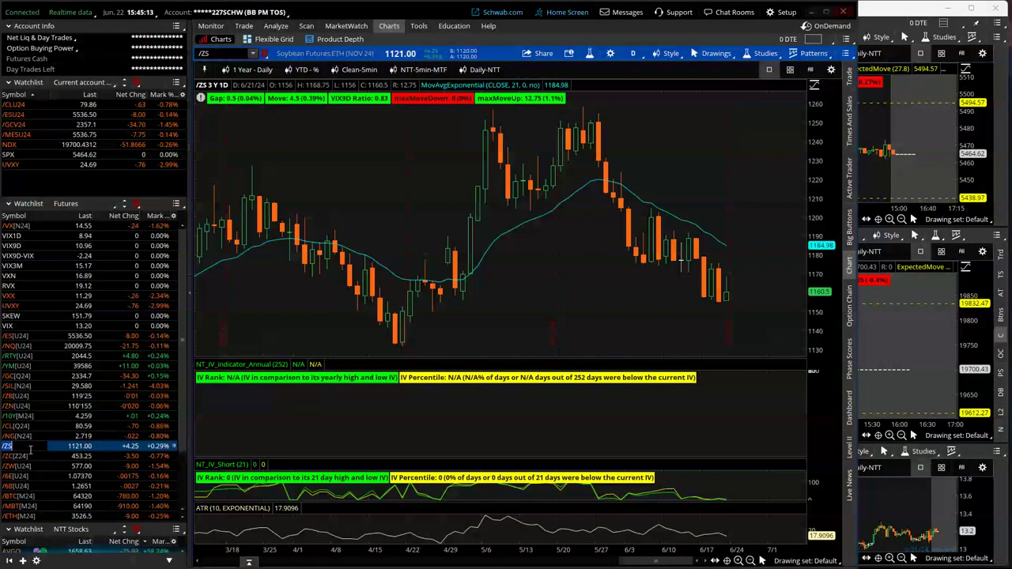
{"action": "left_click", "coordinate": [30, 456]}
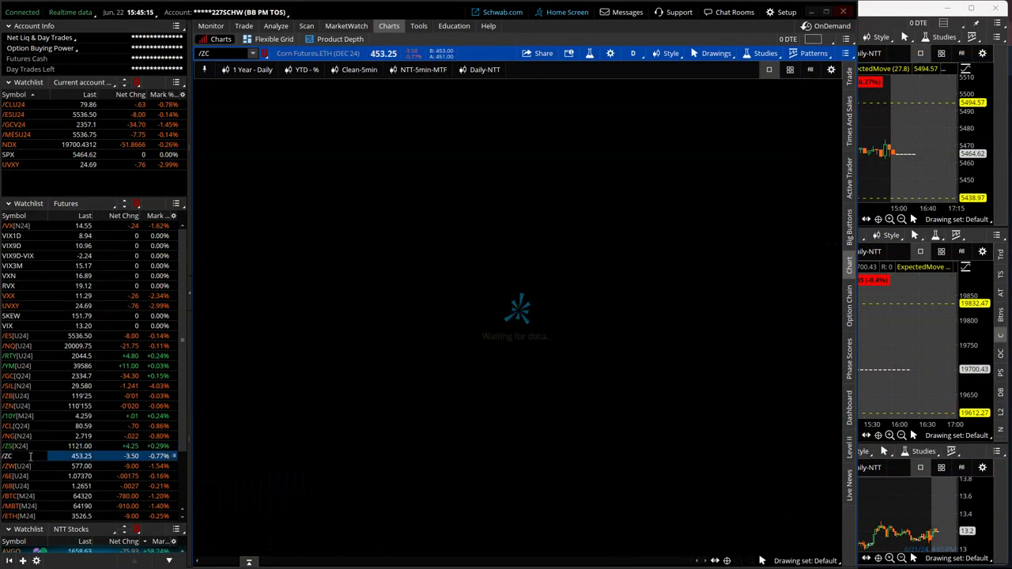
{"action": "left_click", "coordinate": [30, 467]}
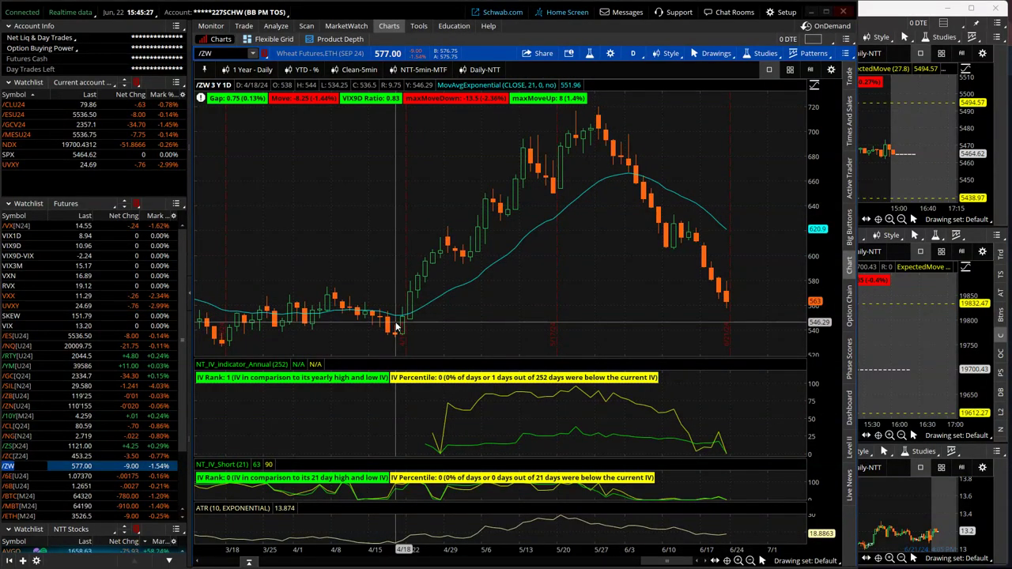
Review the daily charts of the Euro /6E, British Pound /6B and Bitcoin /BTC futures
{"action": "left_click", "coordinate": [30, 476]}
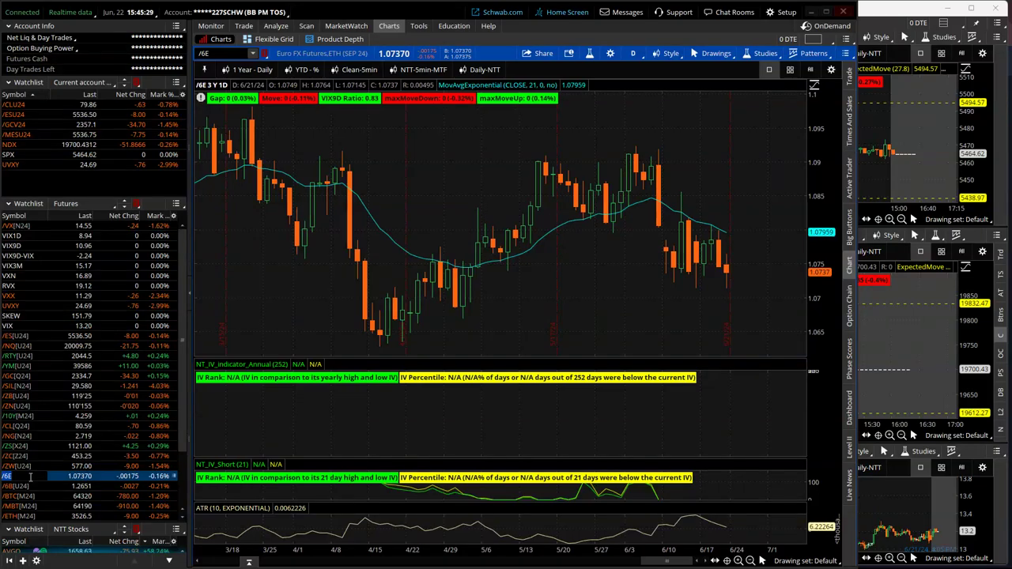
{"action": "left_click", "coordinate": [29, 486]}
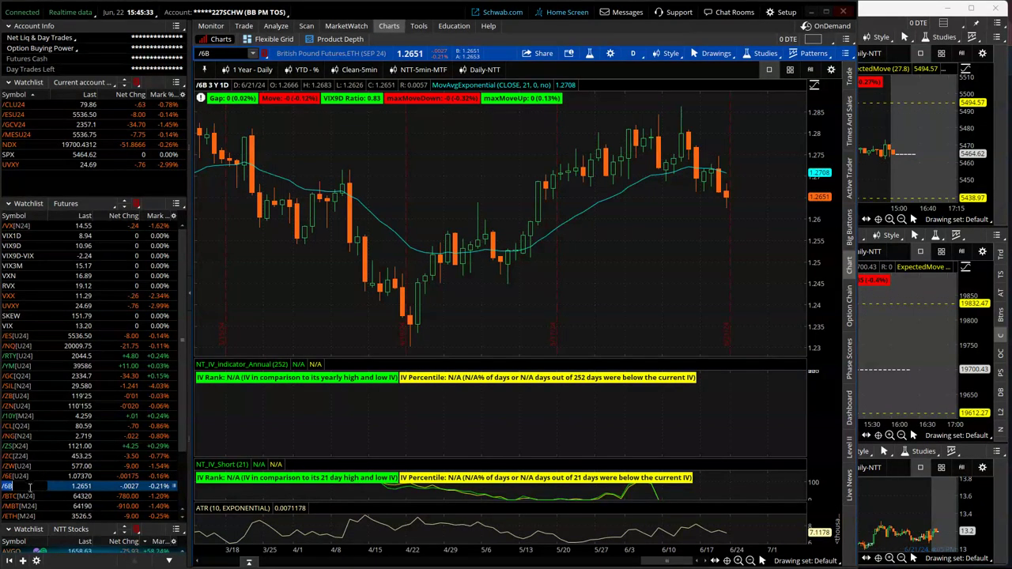
{"action": "left_click", "coordinate": [30, 496]}
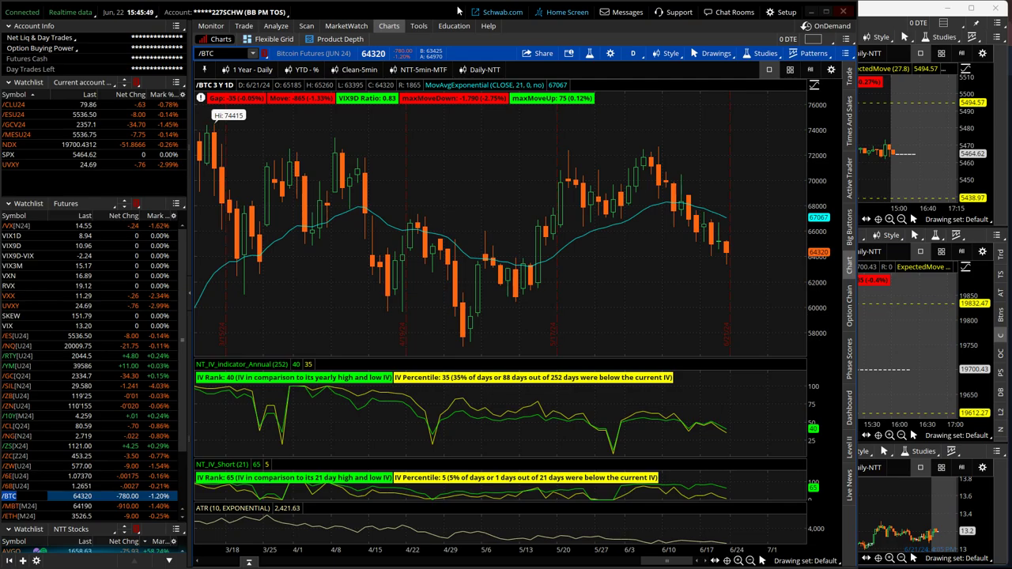
Switch to TraderSync in the browser and add all eight 0 DTE - CHALLENGE setups, from 1 DTE IC to RIC LATE, to the trades filter
{"action": "key", "text": "alt+Tab"}
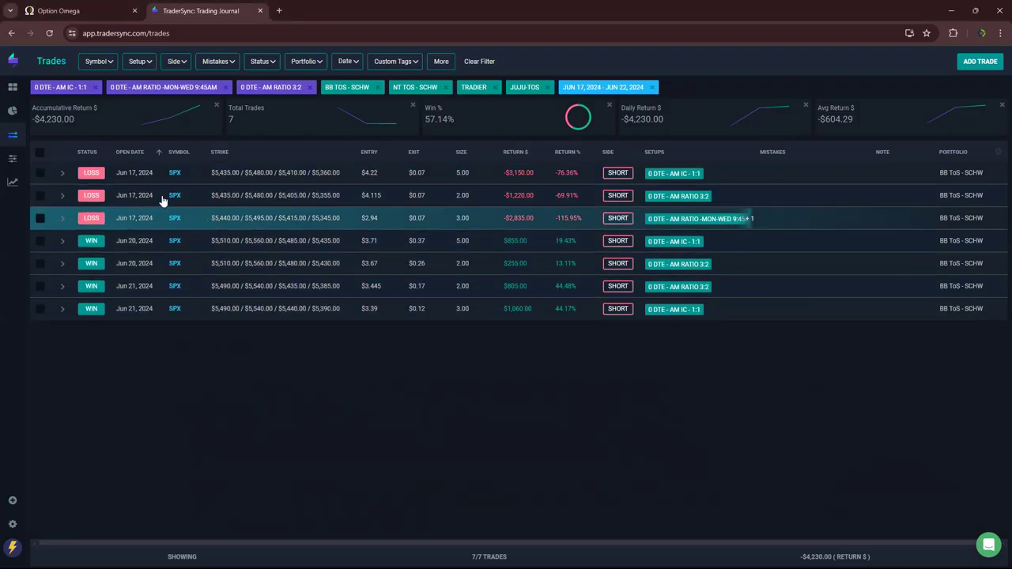
{"action": "mouse_move", "coordinate": [117, 122]}
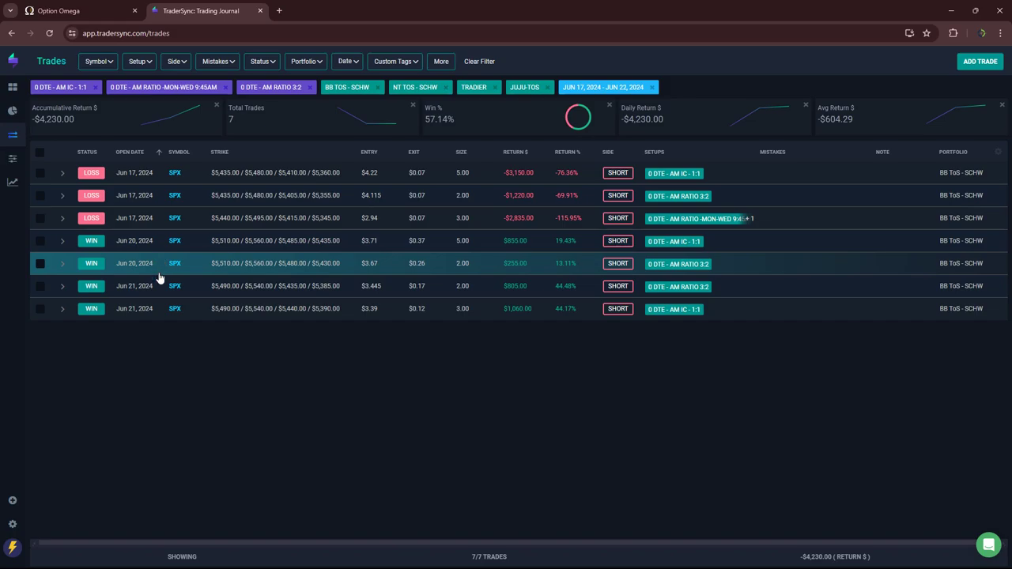
{"action": "left_click", "coordinate": [150, 62]}
{"action": "left_click", "coordinate": [131, 130]}
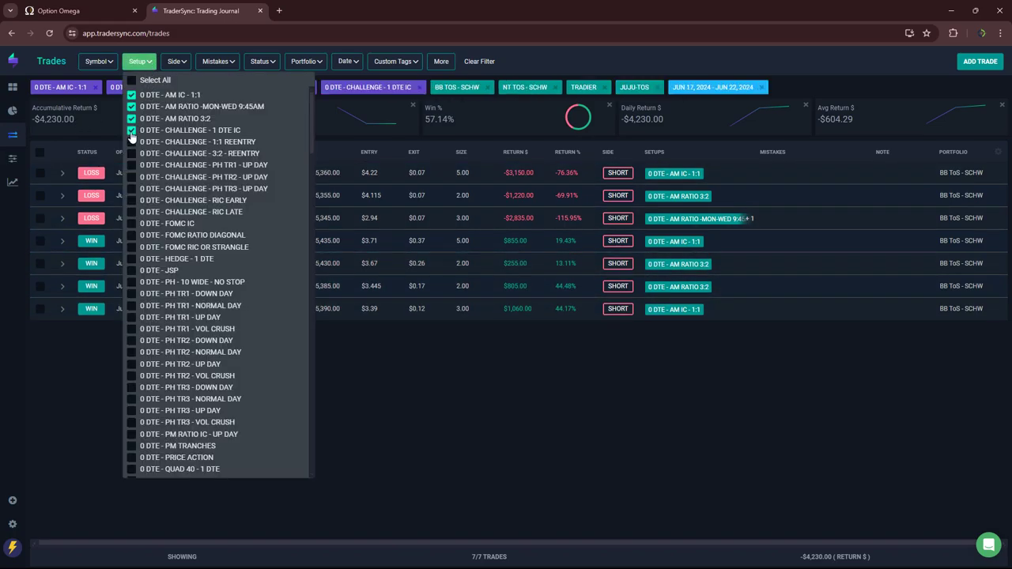
{"action": "left_click", "coordinate": [131, 141]}
{"action": "left_click", "coordinate": [131, 154]}
{"action": "left_click", "coordinate": [131, 166]}
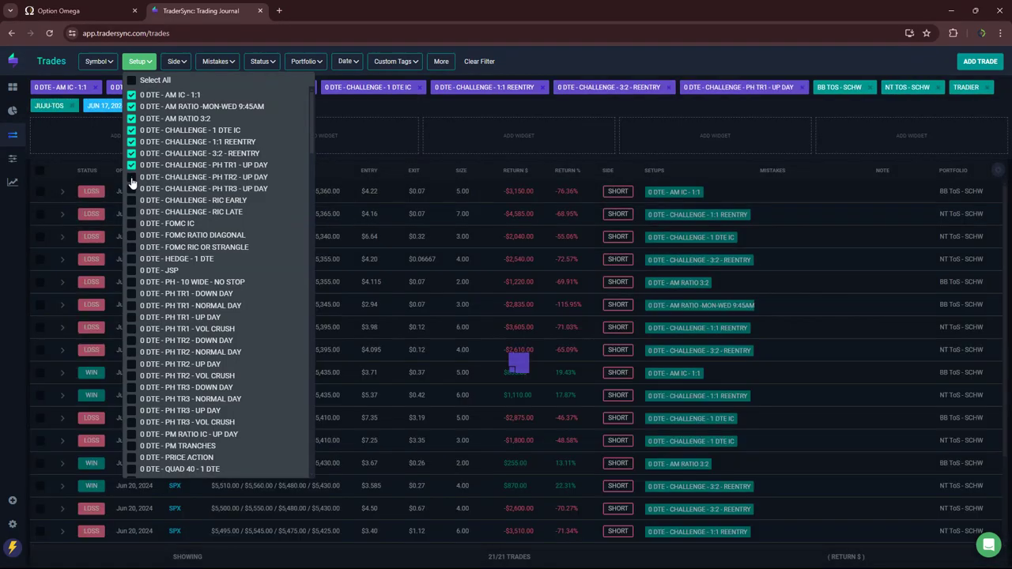
{"action": "left_click", "coordinate": [131, 177]}
{"action": "left_click", "coordinate": [131, 188]}
{"action": "left_click", "coordinate": [132, 201]}
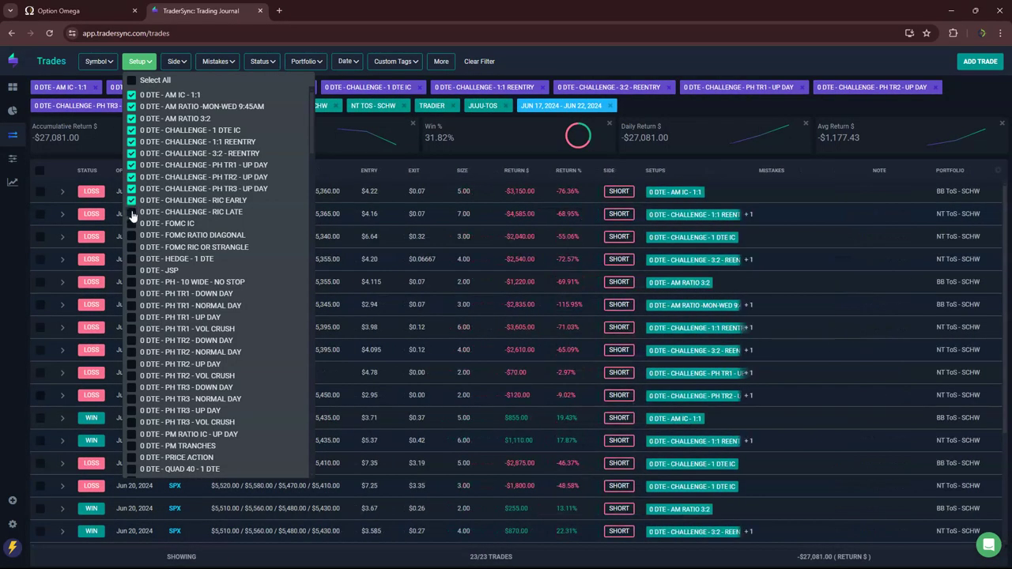
{"action": "left_click", "coordinate": [131, 212]}
Remove the AM IC - 1:1, AM RATIO -MON-WED 9:45AM and AM RATIO 3:2 setups from the filter and look over the trades list
{"action": "left_click", "coordinate": [131, 95]}
{"action": "left_click", "coordinate": [131, 106]}
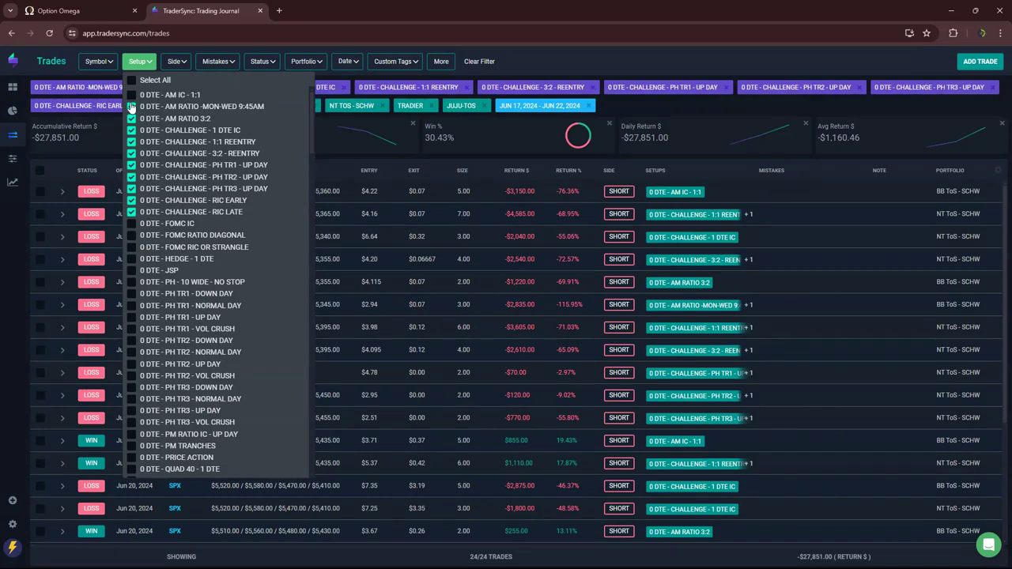
{"action": "left_click", "coordinate": [132, 118]}
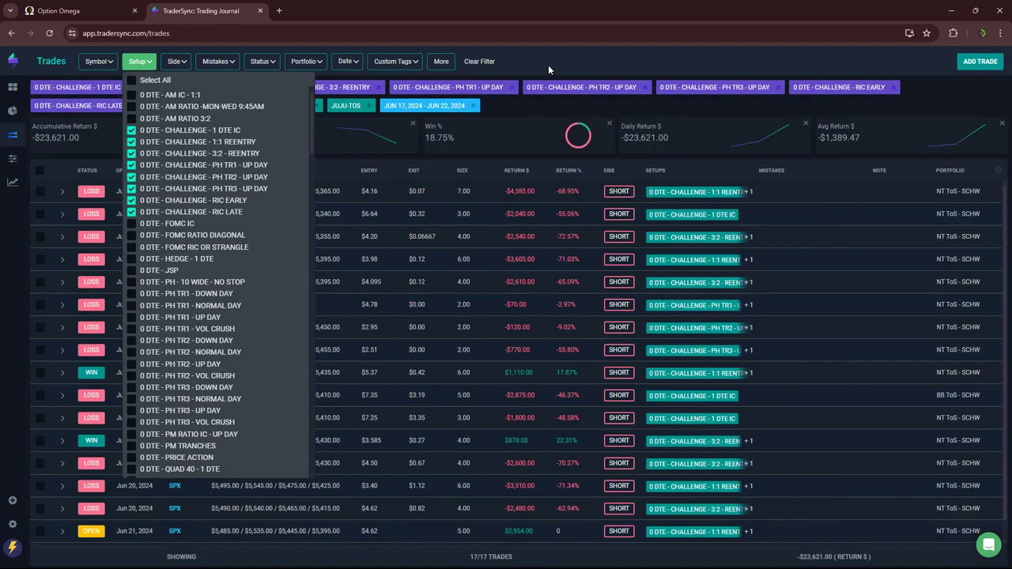
{"action": "left_click", "coordinate": [548, 65]}
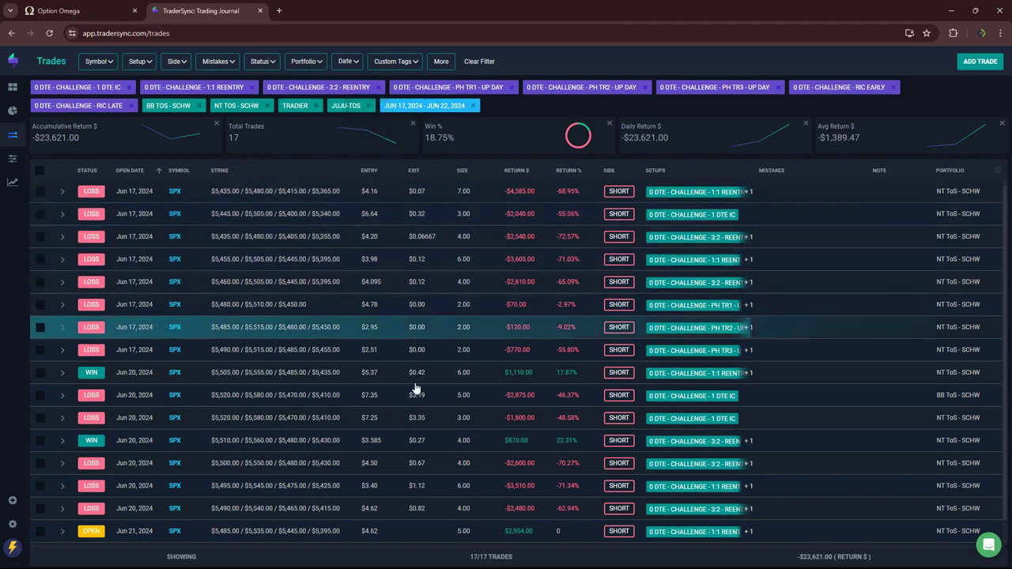
{"action": "scroll", "coordinate": [474, 419], "scroll_direction": "down", "scroll_amount": 1}
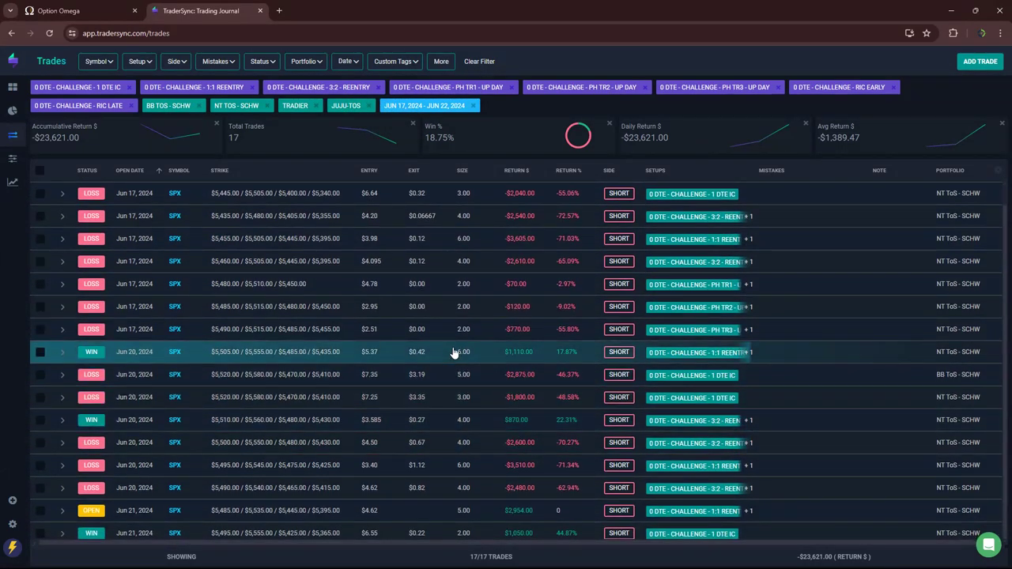
{"action": "scroll", "coordinate": [450, 371], "scroll_direction": "up", "scroll_amount": 1}
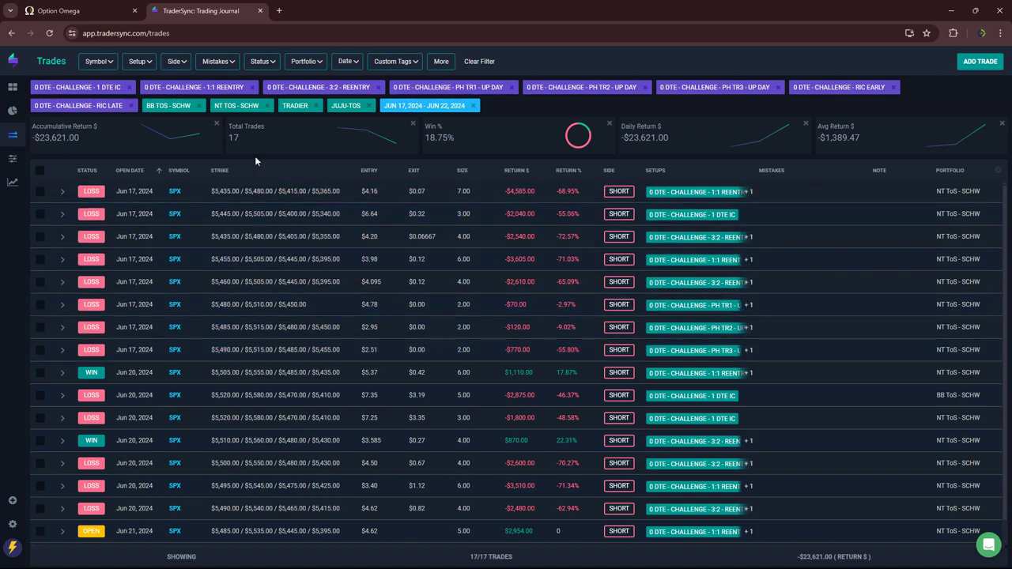
Switch to the Challenge Portfolio in Option Omega, inspect the Daily Net Liquidity curve and highlight the starting capital
{"action": "left_click", "coordinate": [112, 15]}
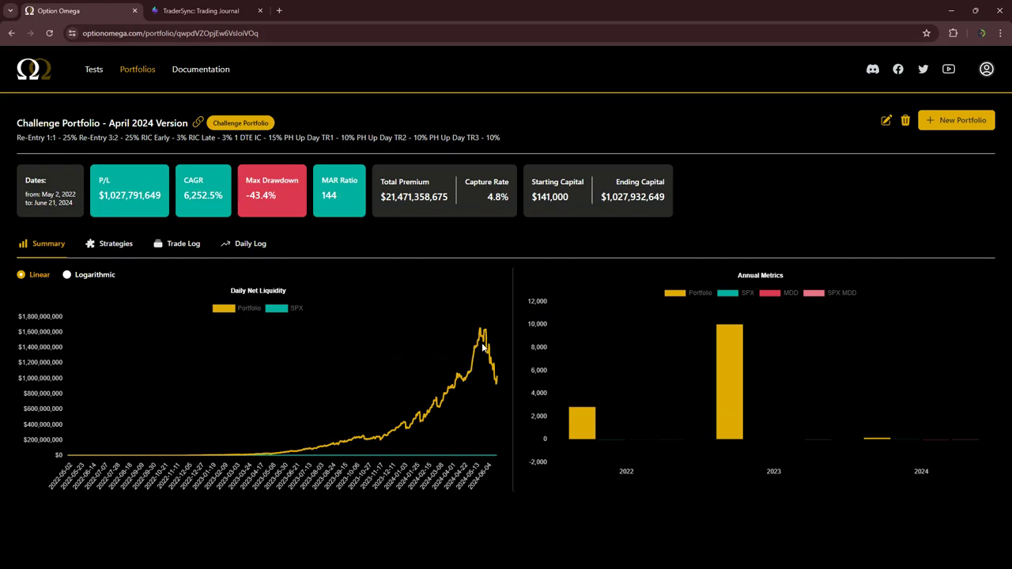
{"action": "mouse_move", "coordinate": [490, 358]}
{"action": "left_click_drag", "start_coordinate": [532, 197], "coordinate": [576, 200]}
{"action": "mouse_move", "coordinate": [480, 333]}
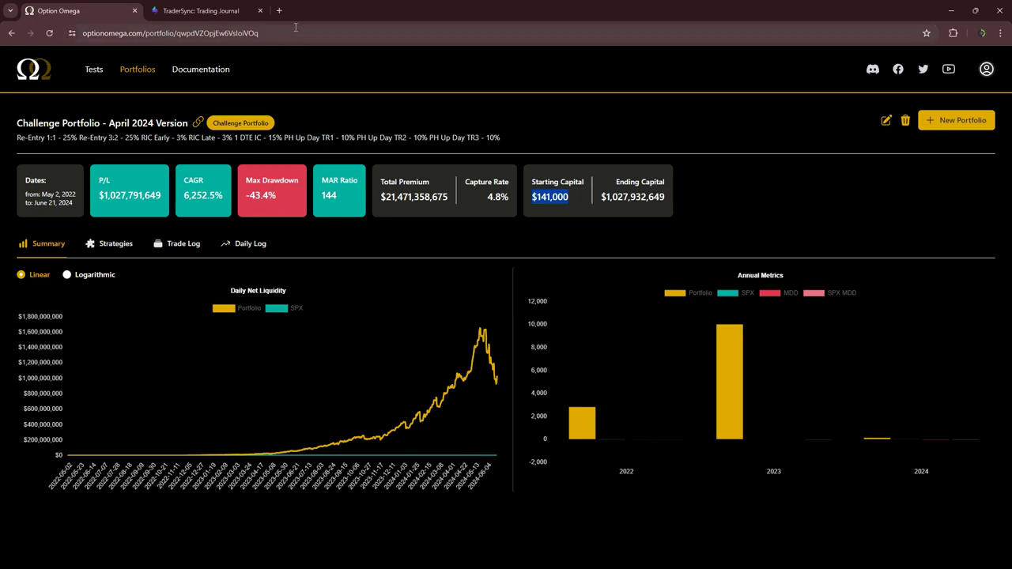
{"action": "left_click_drag", "start_coordinate": [384, 15], "coordinate": [402, 42]}
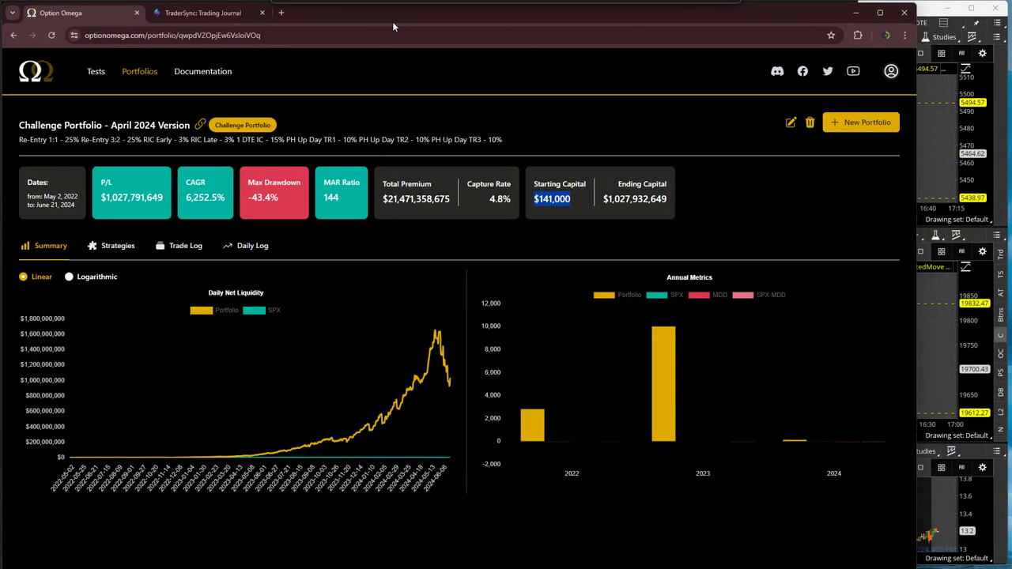
{"action": "left_click", "coordinate": [881, 13]}
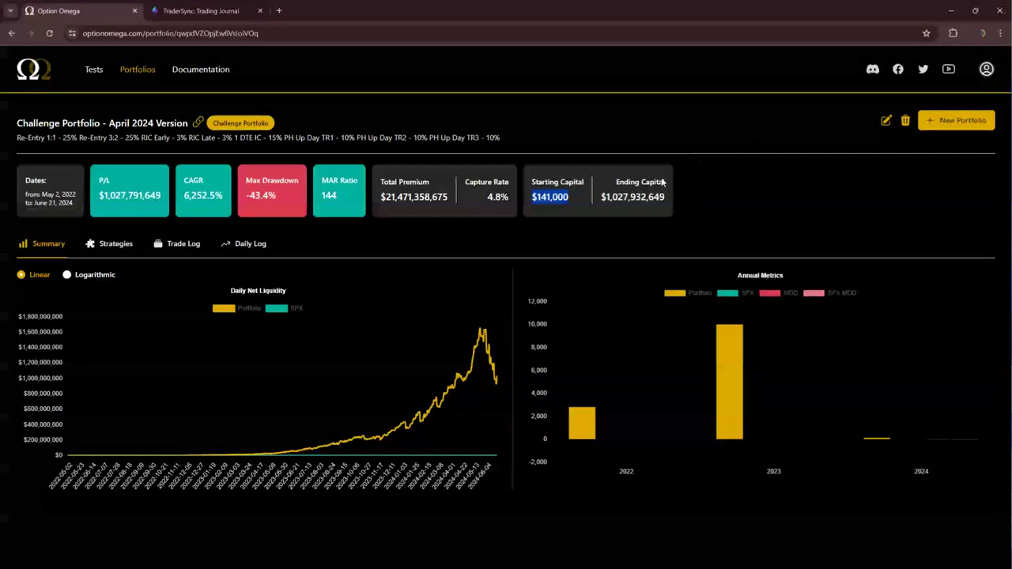
{"action": "left_click_drag", "start_coordinate": [582, 201], "coordinate": [529, 200]}
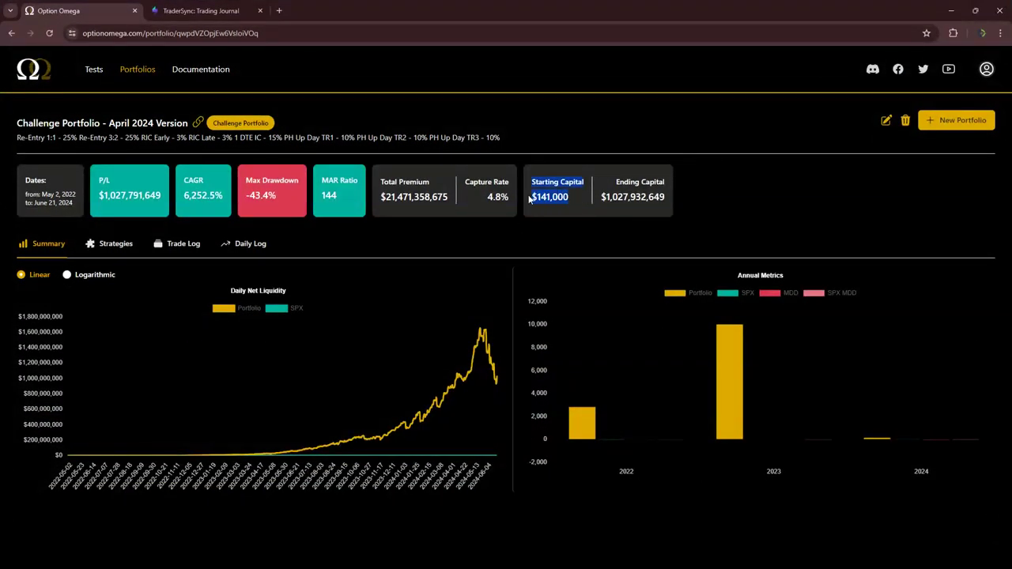
{"action": "left_click", "coordinate": [574, 232]}
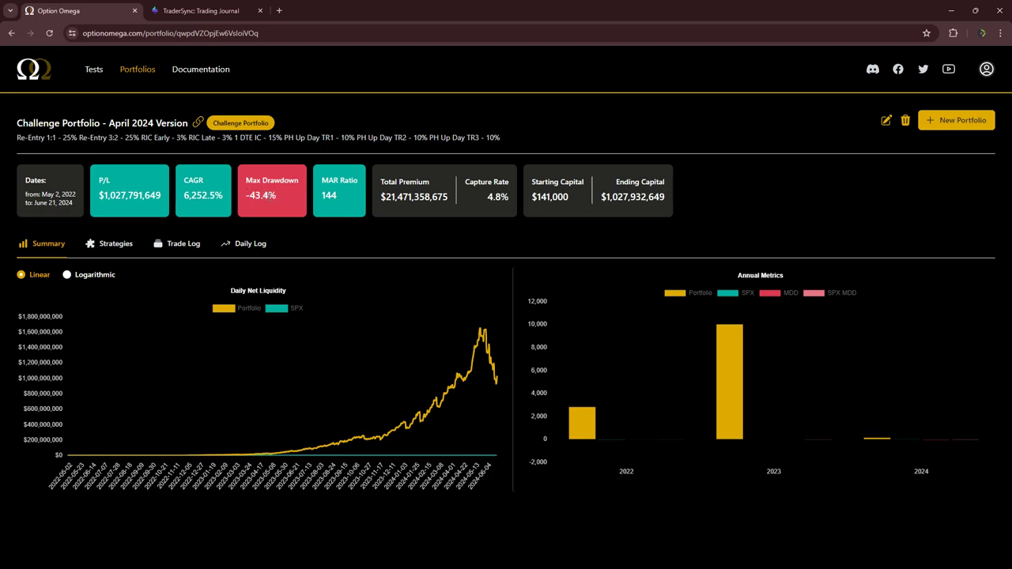
Highlight the portfolio's max drawdown and the description line listing the strategies and their allocations
{"action": "left_click_drag", "start_coordinate": [277, 195], "coordinate": [246, 195]}
{"action": "left_click", "coordinate": [338, 147]}
{"action": "left_click_drag", "start_coordinate": [17, 138], "coordinate": [503, 145]}
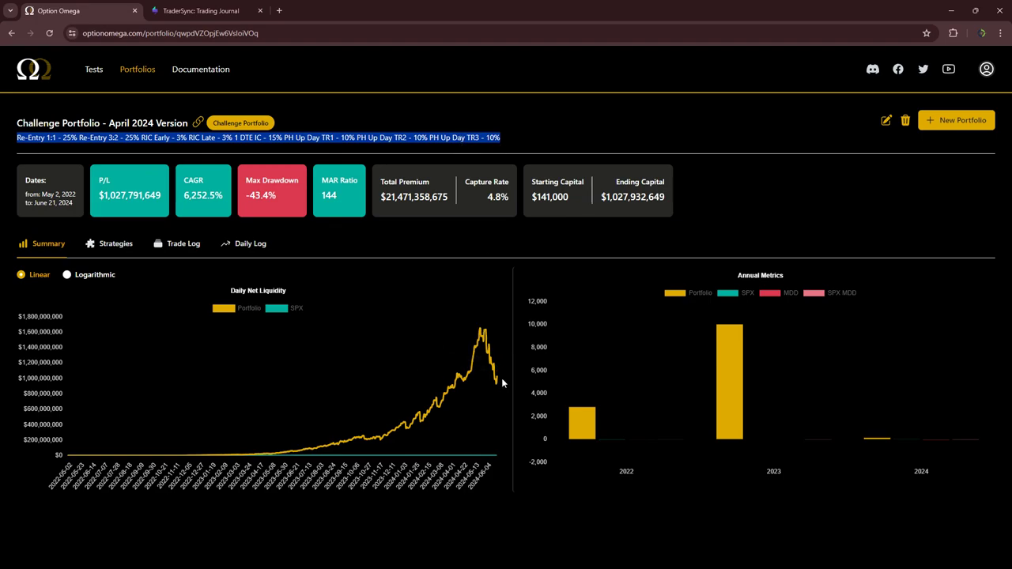
{"action": "left_click", "coordinate": [186, 142]}
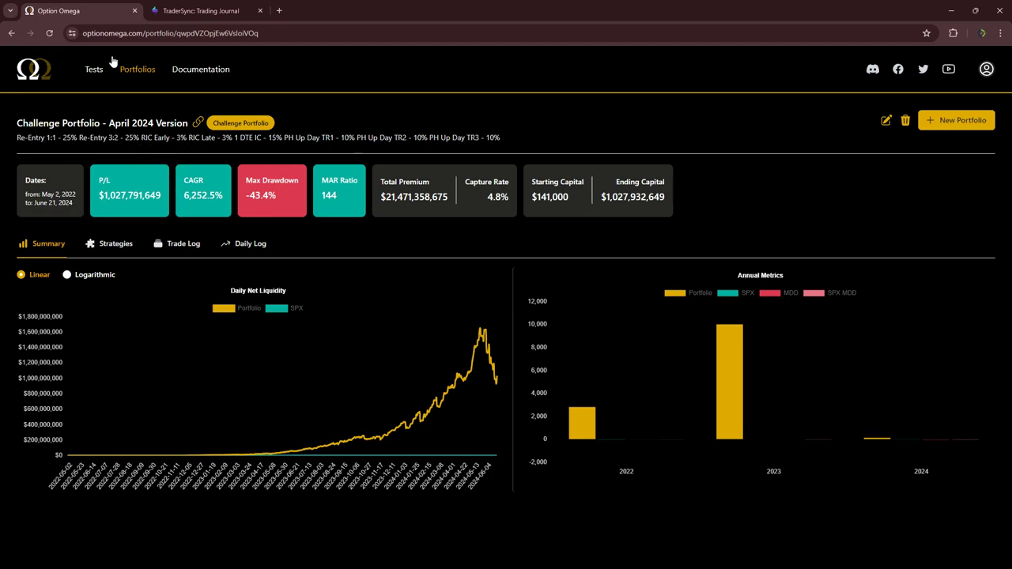
Switch to TraderSync and narrow the setup filter to 0 DTE - HEDGE - 1 DTE, removing all eight 0 DTE - CHALLENGE setups
{"action": "left_click", "coordinate": [180, 11]}
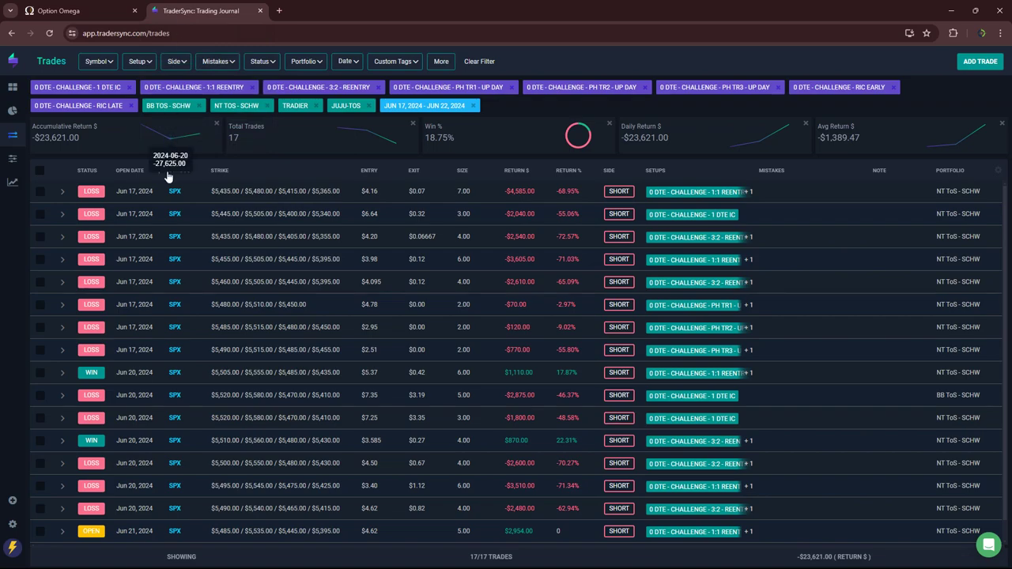
{"action": "left_click", "coordinate": [132, 67]}
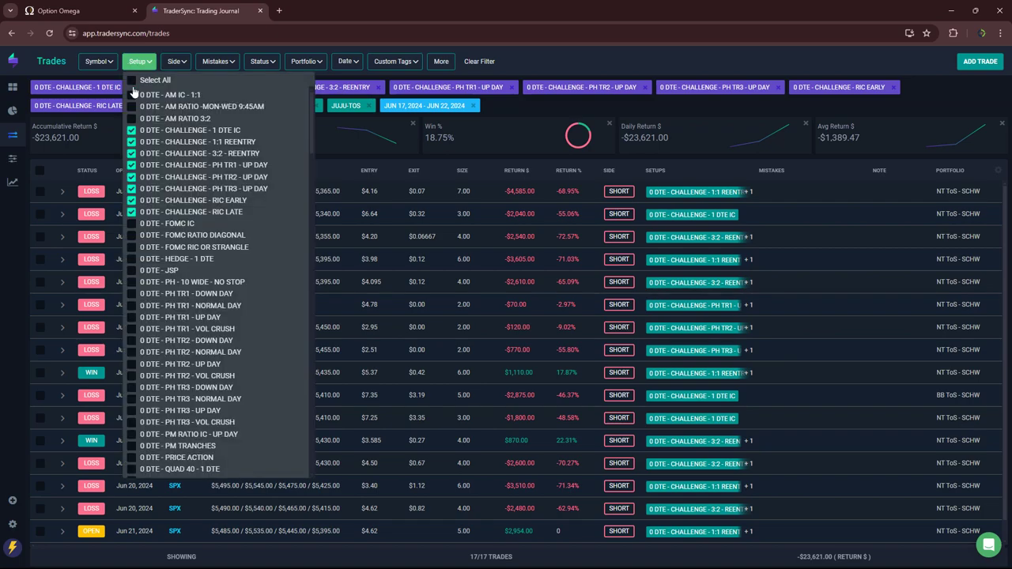
{"action": "left_click", "coordinate": [132, 260]}
{"action": "left_click", "coordinate": [131, 212]}
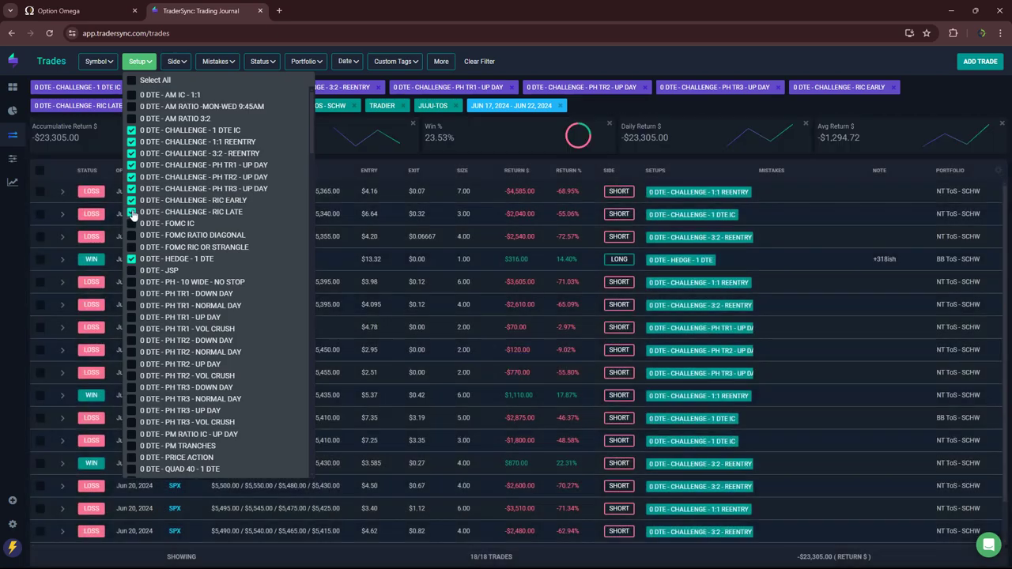
{"action": "left_click", "coordinate": [132, 200]}
{"action": "left_click", "coordinate": [131, 189]}
{"action": "left_click", "coordinate": [131, 177]}
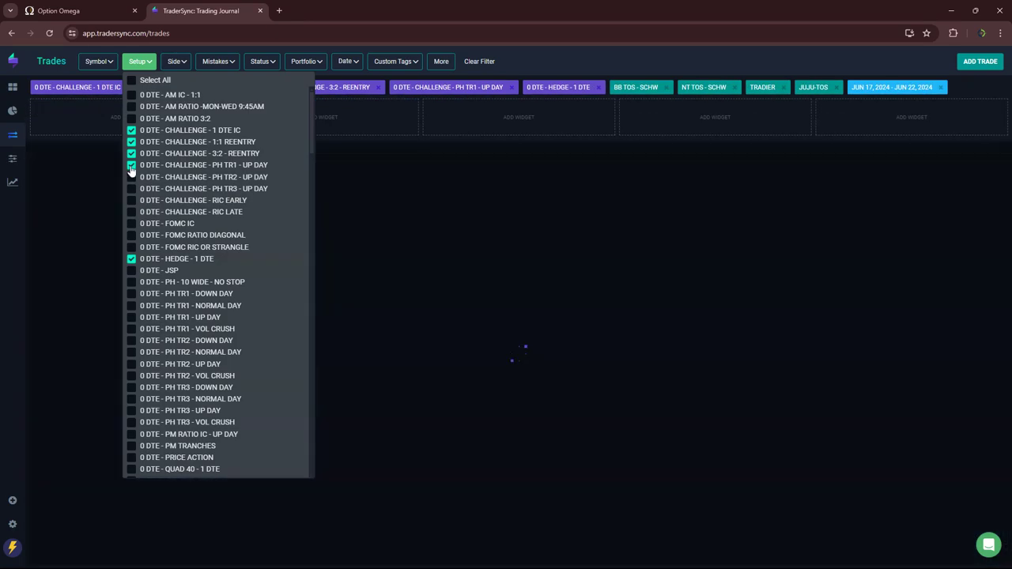
{"action": "left_click", "coordinate": [131, 165]}
{"action": "left_click", "coordinate": [131, 153]}
{"action": "left_click", "coordinate": [131, 143]}
{"action": "left_click", "coordinate": [131, 131]}
{"action": "left_click", "coordinate": [384, 432]}
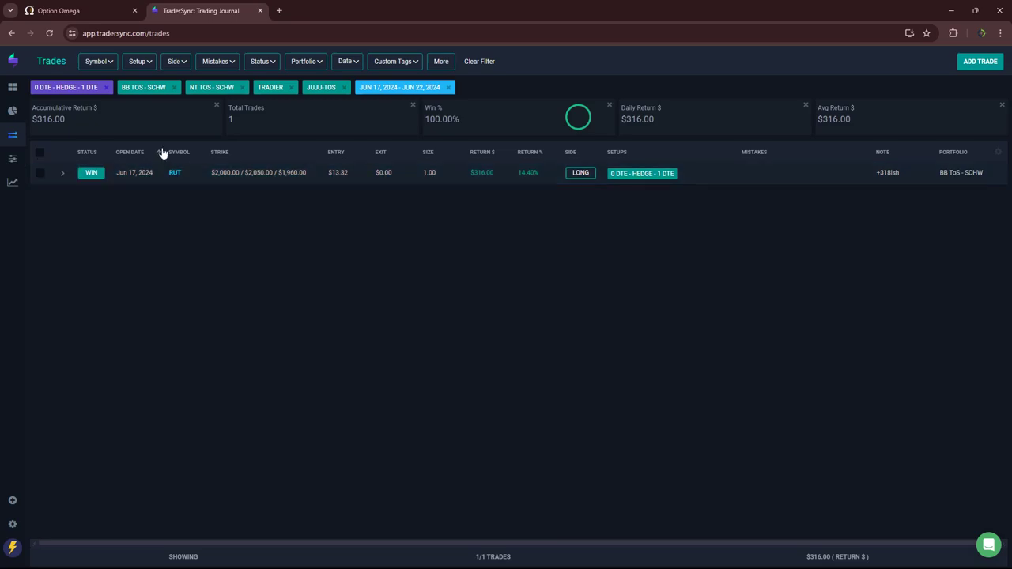
Filter the trades to 0 DTE - PH - 10 WIDE - NO STOP and every PH TR1, TR2 and TR3 setup, removing HEDGE - 1 DTE
{"action": "left_click", "coordinate": [140, 61]}
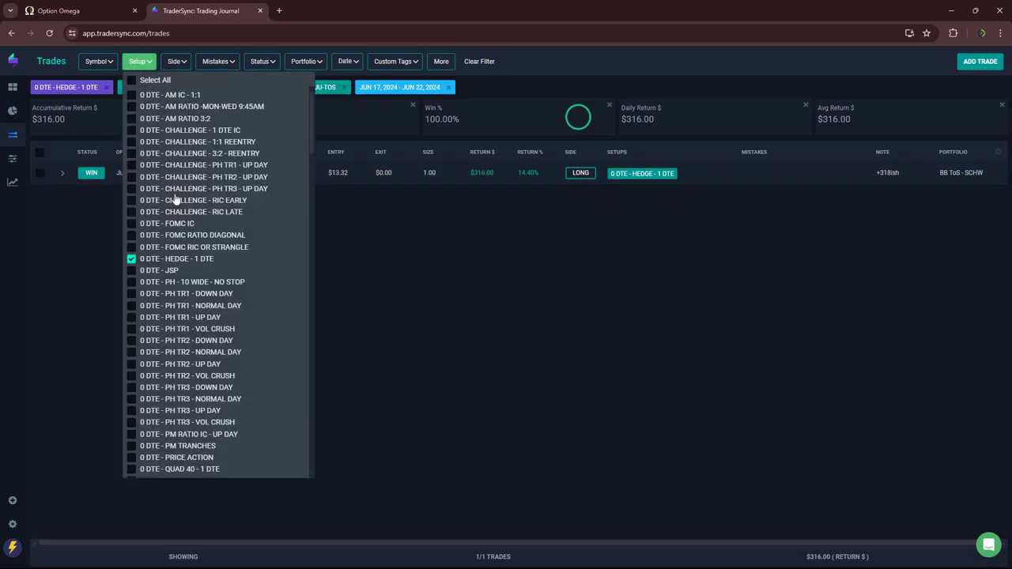
{"action": "left_click", "coordinate": [132, 282]}
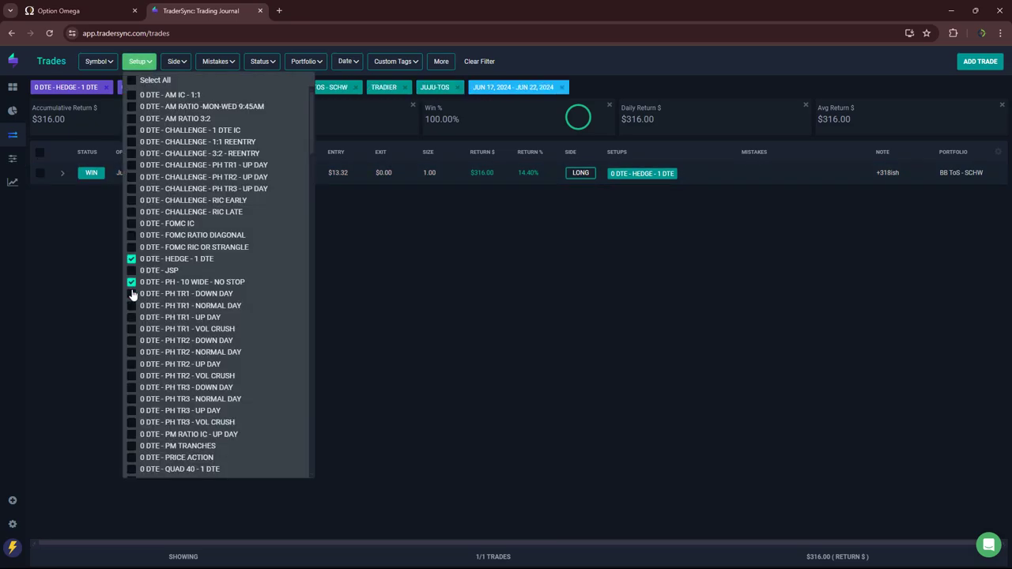
{"action": "left_click", "coordinate": [132, 294]}
{"action": "left_click", "coordinate": [132, 305]}
{"action": "left_click", "coordinate": [132, 317]}
{"action": "left_click", "coordinate": [132, 329]}
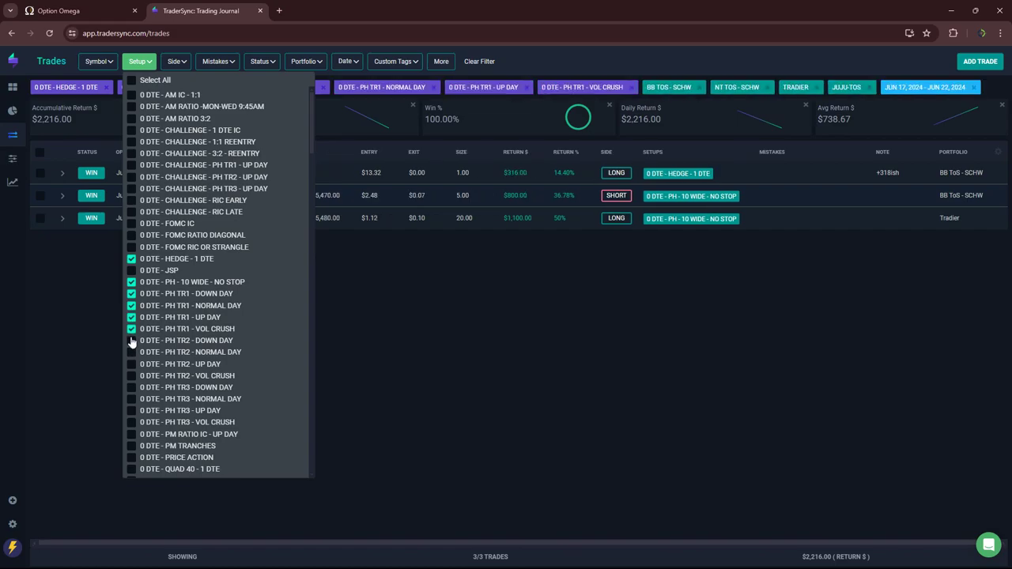
{"action": "left_click", "coordinate": [132, 340]}
{"action": "left_click", "coordinate": [132, 352]}
{"action": "left_click", "coordinate": [133, 364]}
{"action": "left_click", "coordinate": [132, 375]}
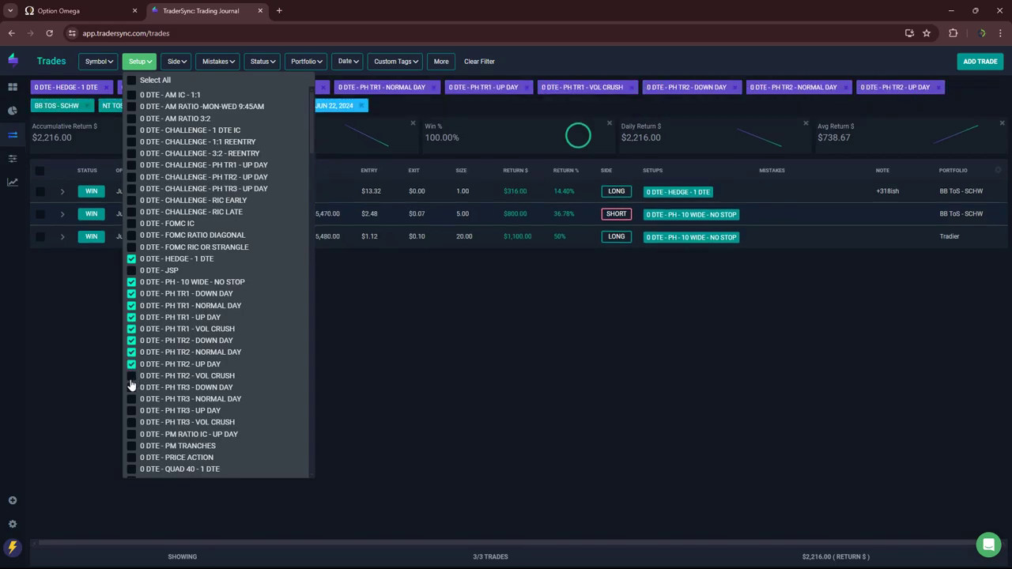
{"action": "left_click", "coordinate": [132, 388]}
{"action": "left_click", "coordinate": [132, 399]}
{"action": "left_click", "coordinate": [132, 410]}
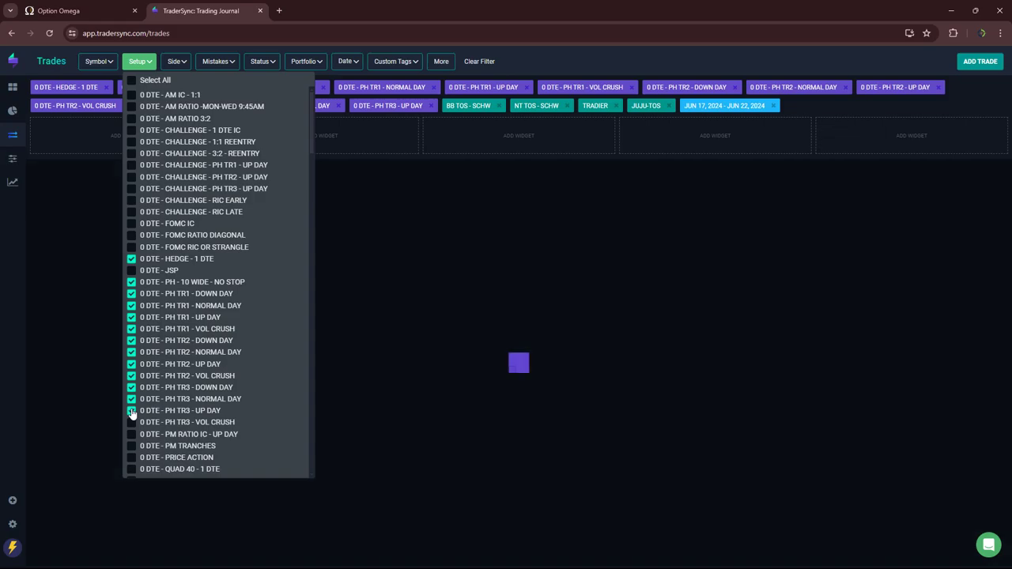
{"action": "left_click", "coordinate": [132, 422]}
{"action": "left_click", "coordinate": [132, 258]}
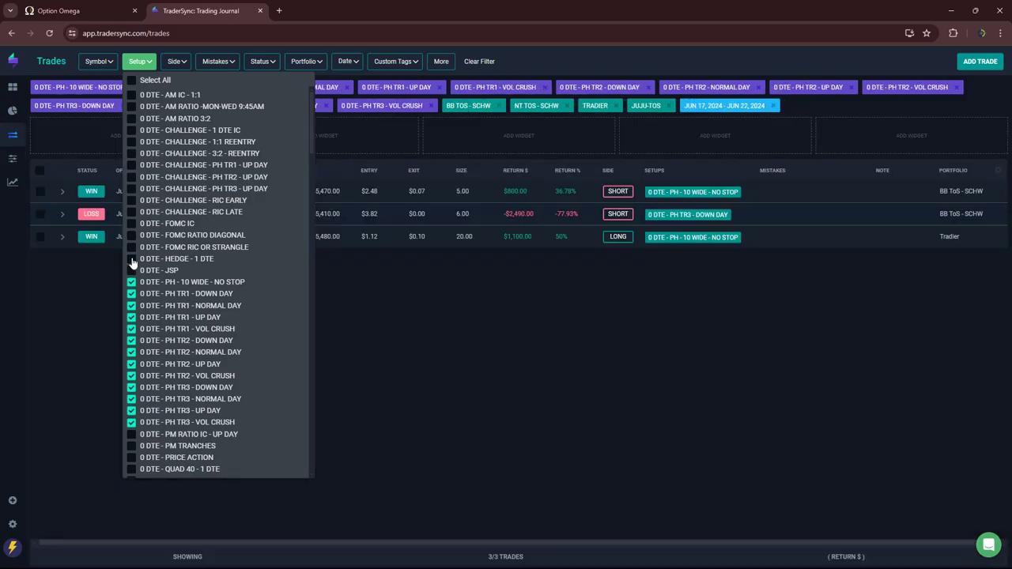
{"action": "left_click", "coordinate": [413, 392]}
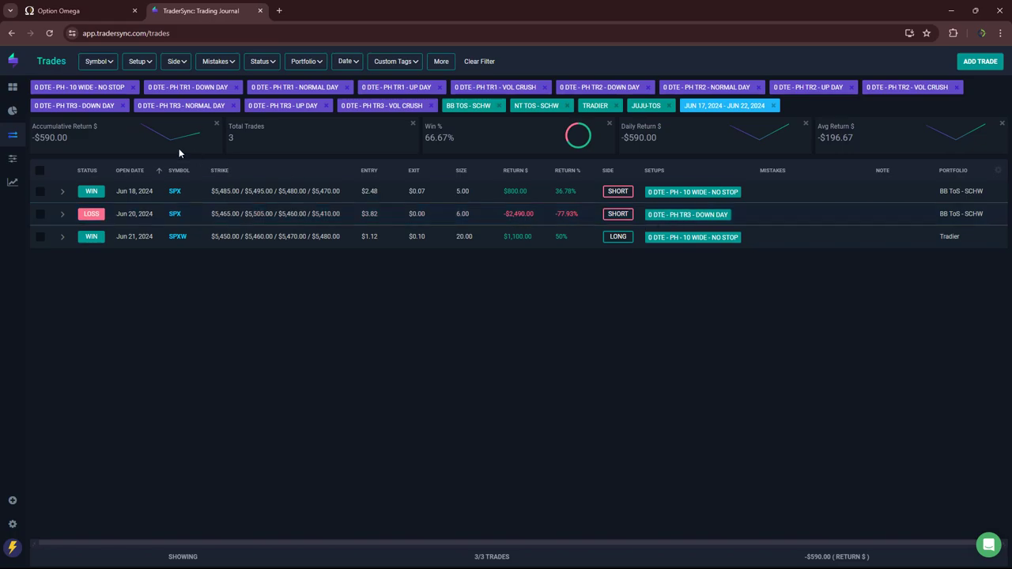
Filter the trades to 0 DTE - PM RATIO IC - UP DAY and PM TRANCHES, removing all the 0 DTE - PH setups
{"action": "left_click", "coordinate": [149, 63]}
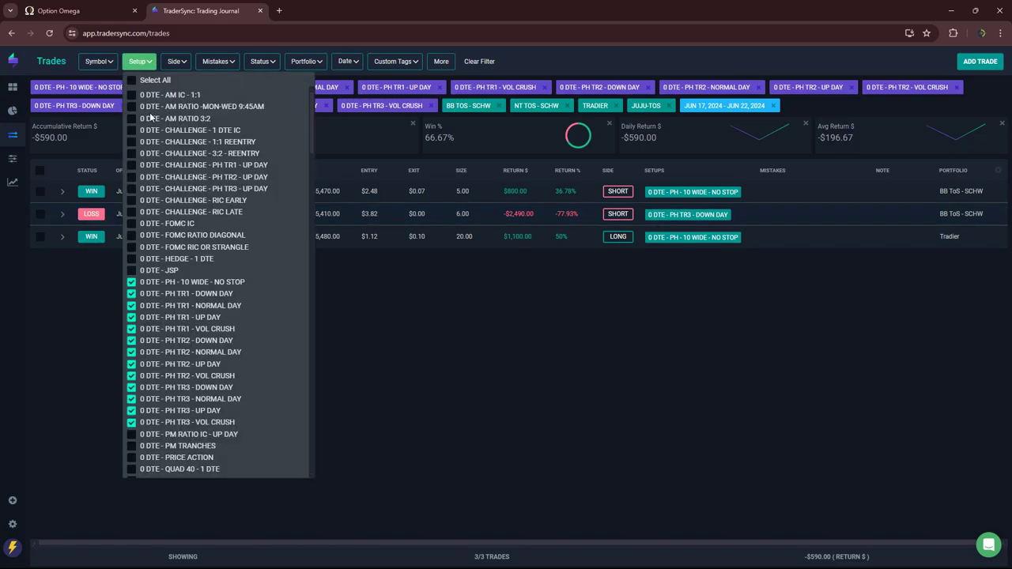
{"action": "left_click", "coordinate": [132, 435]}
{"action": "left_click", "coordinate": [132, 447]}
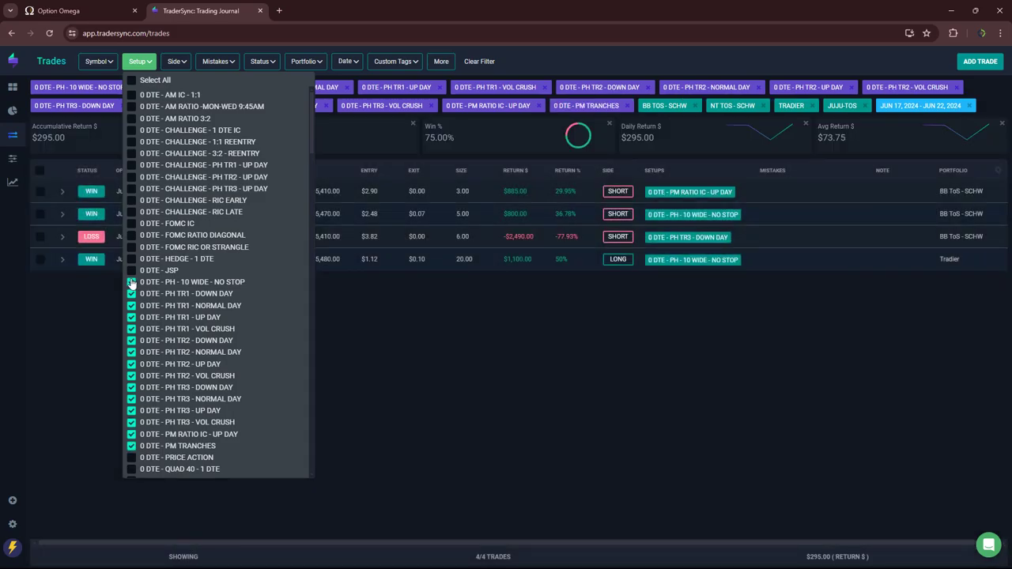
{"action": "left_click", "coordinate": [131, 283]}
{"action": "left_click", "coordinate": [131, 293]}
{"action": "left_click", "coordinate": [131, 306]}
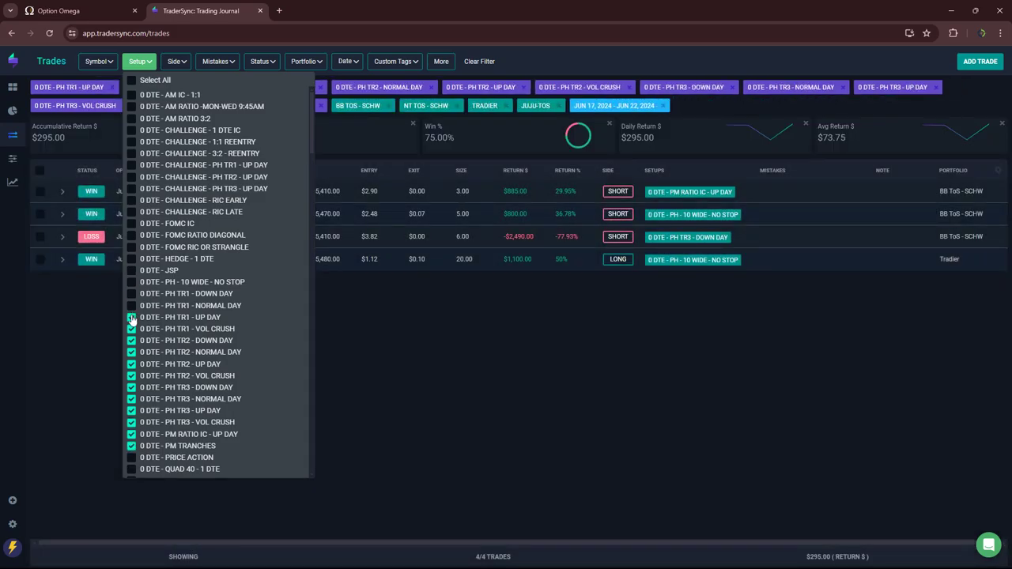
{"action": "left_click", "coordinate": [132, 317]}
{"action": "left_click", "coordinate": [131, 328]}
{"action": "left_click", "coordinate": [131, 340]}
{"action": "left_click", "coordinate": [131, 352]}
{"action": "left_click", "coordinate": [131, 364]}
{"action": "left_click", "coordinate": [131, 376]}
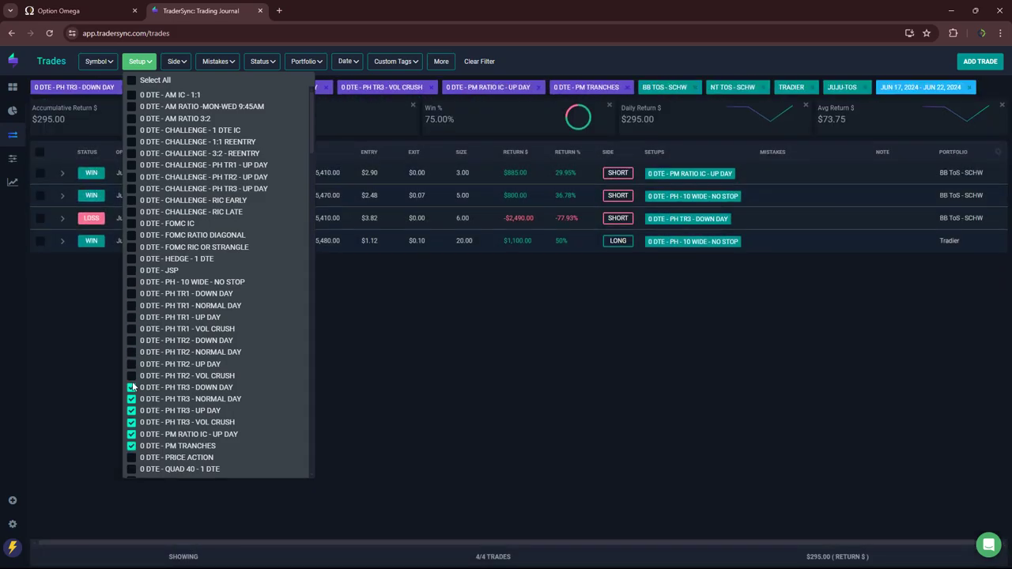
{"action": "left_click", "coordinate": [131, 387]}
{"action": "left_click", "coordinate": [131, 399]}
{"action": "left_click", "coordinate": [131, 411]}
{"action": "left_click", "coordinate": [131, 422]}
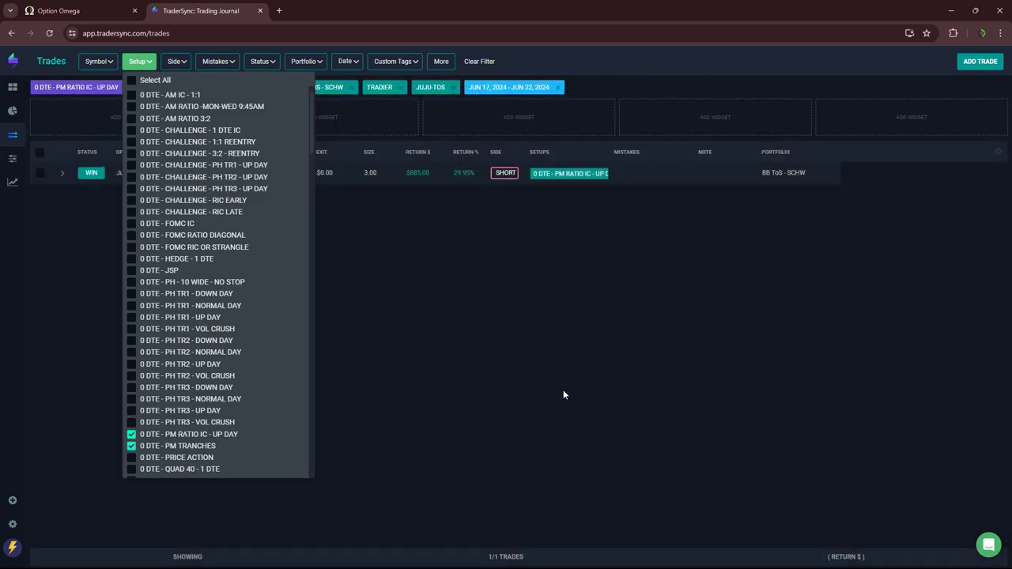
{"action": "left_click", "coordinate": [564, 396]}
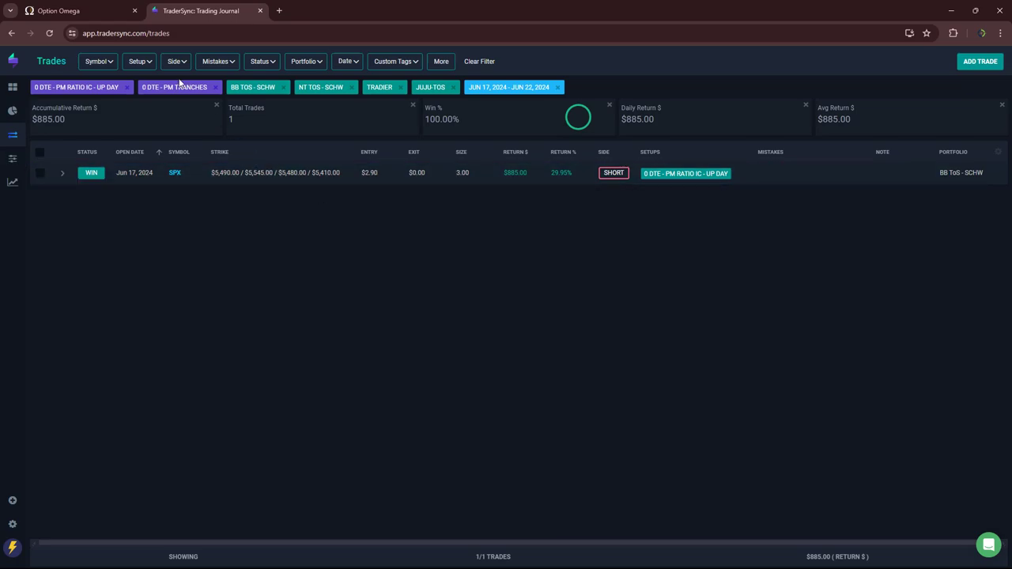
Switch the setup filter to 0 DTE - PRICE ACTION alone, removing PM TRANCHES and PM RATIO IC - UP DAY
{"action": "left_click", "coordinate": [146, 64]}
{"action": "scroll", "coordinate": [212, 266], "scroll_direction": "down", "scroll_amount": 5}
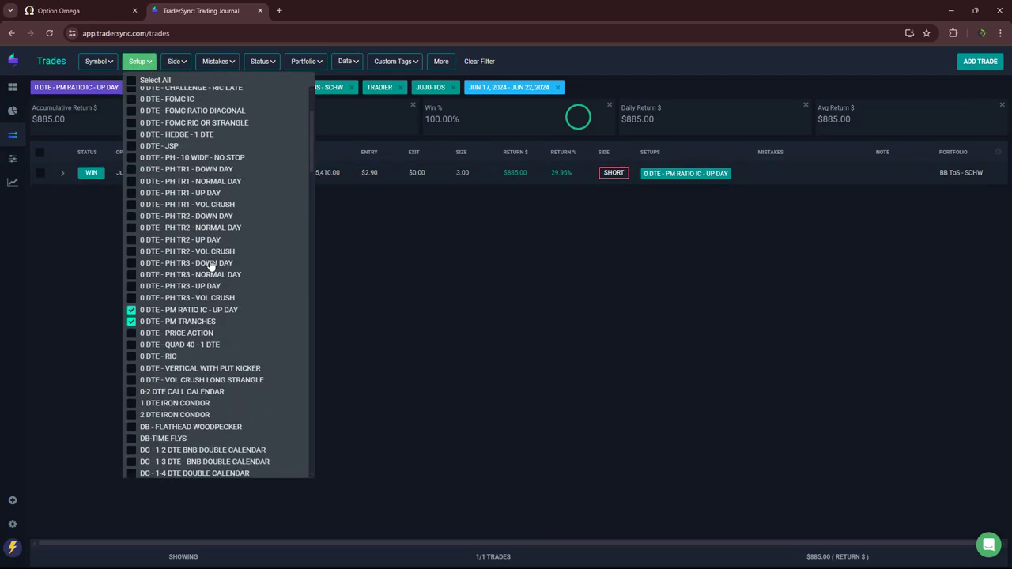
{"action": "left_click", "coordinate": [131, 246]}
{"action": "left_click", "coordinate": [131, 235]}
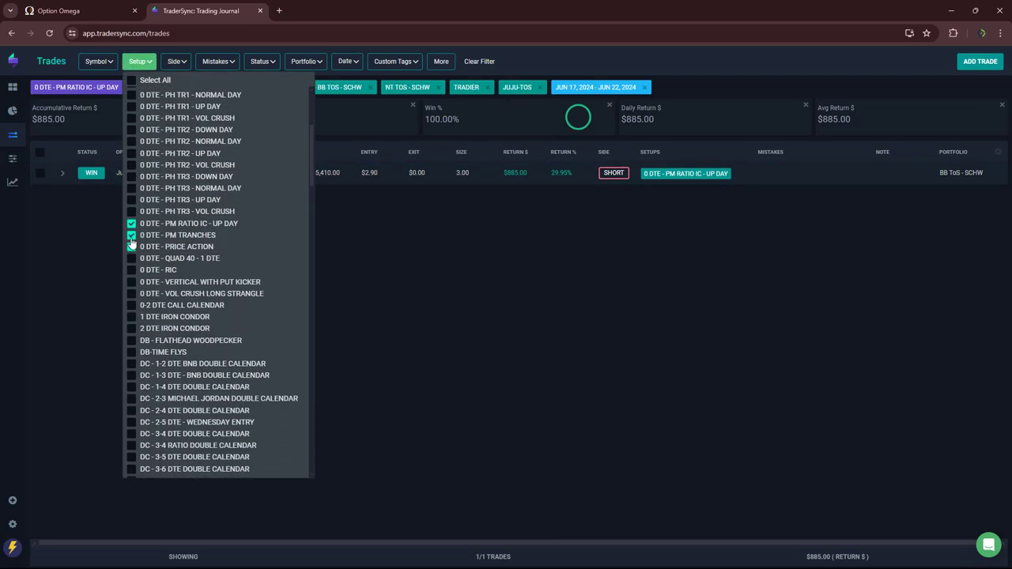
{"action": "left_click", "coordinate": [132, 224]}
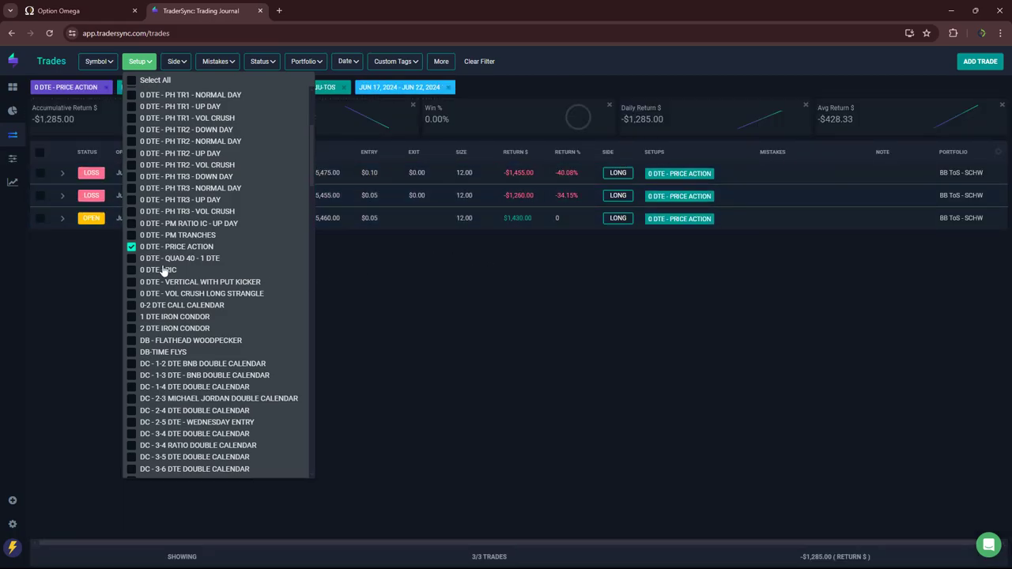
Review the 0 DTE - QUAD 40 - 1 DTE trades in place of PRICE ACTION, followed by only the 0 DTE - RIC setup
{"action": "left_click", "coordinate": [132, 259]}
{"action": "left_click", "coordinate": [131, 248]}
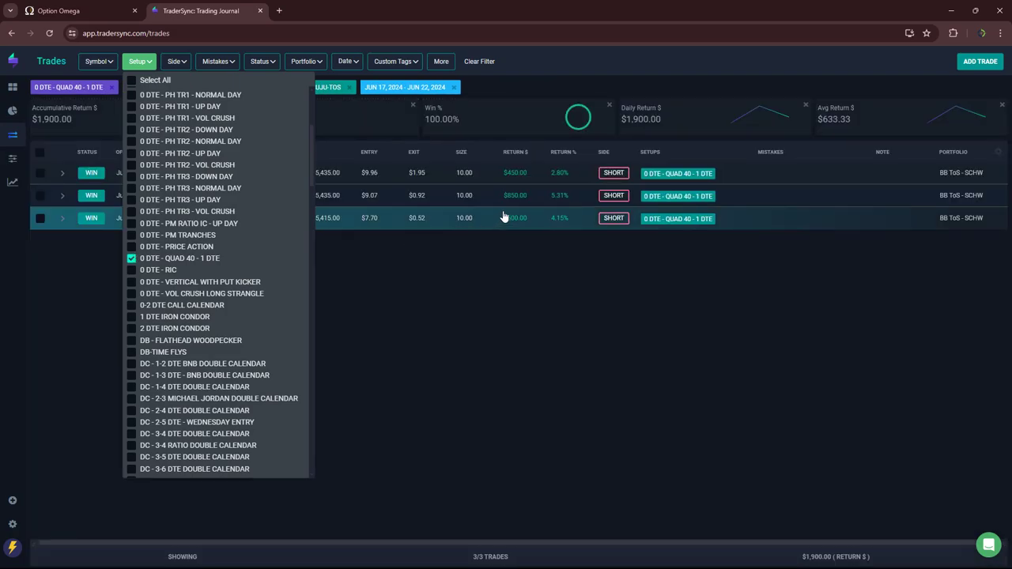
{"action": "left_click", "coordinate": [132, 271]}
{"action": "left_click", "coordinate": [131, 259]}
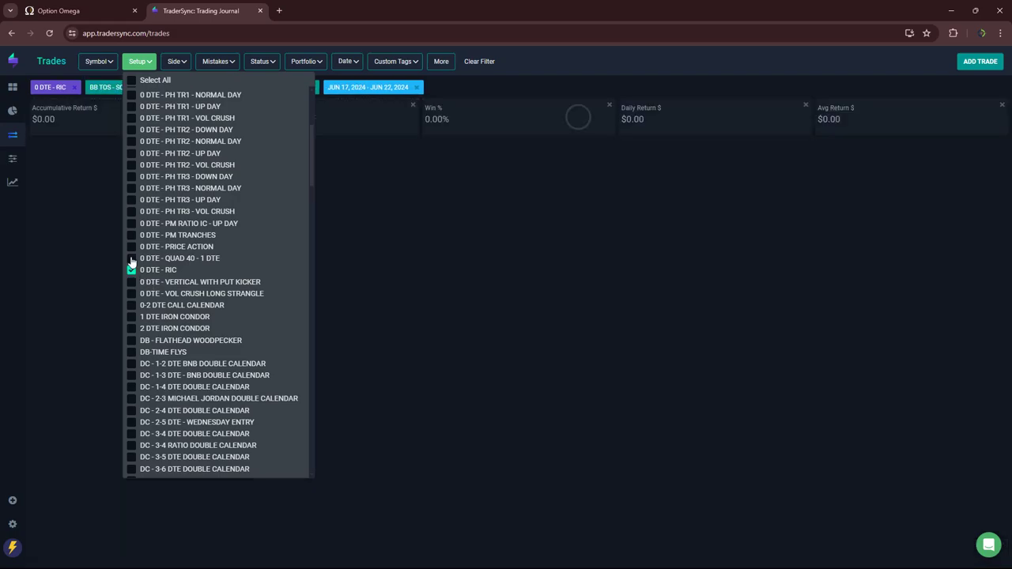
Filter the trades to 0 DTE - VERTICAL WITH PUT KICKER instead of RIC, followed by only 0-2 DTE CALL CALENDAR
{"action": "left_click", "coordinate": [131, 283]}
{"action": "left_click", "coordinate": [132, 270]}
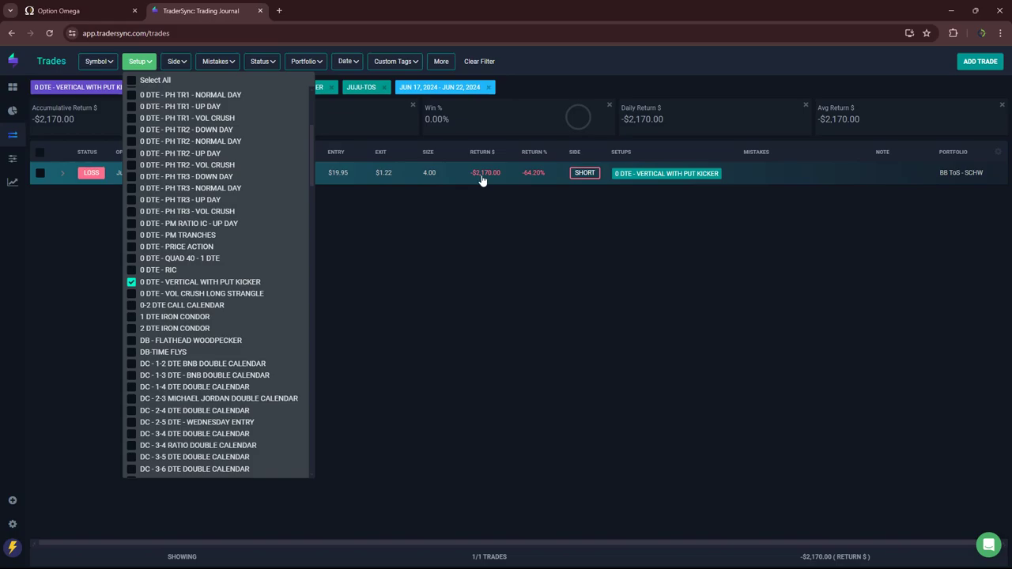
{"action": "left_click", "coordinate": [132, 306]}
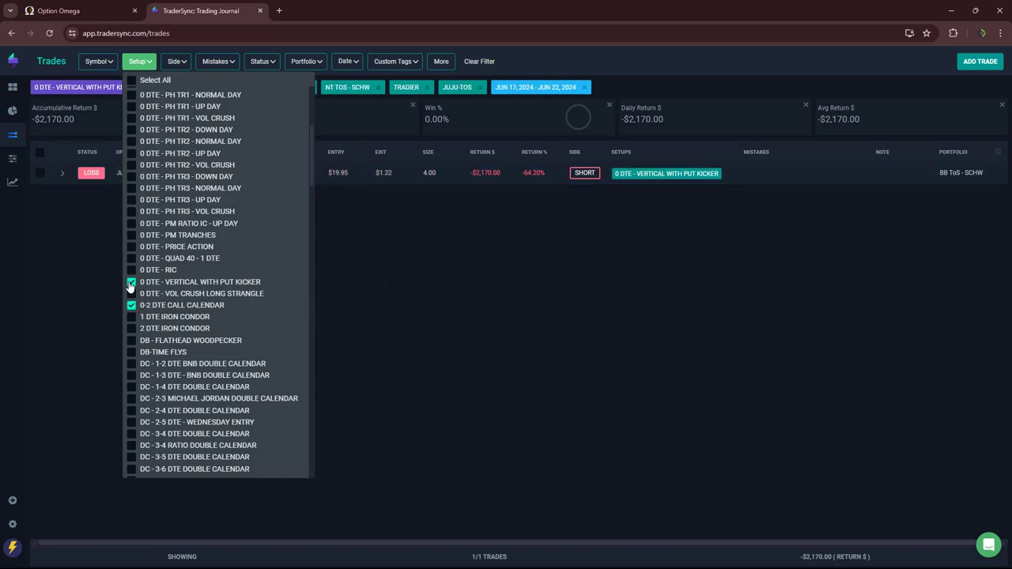
{"action": "left_click", "coordinate": [131, 282]}
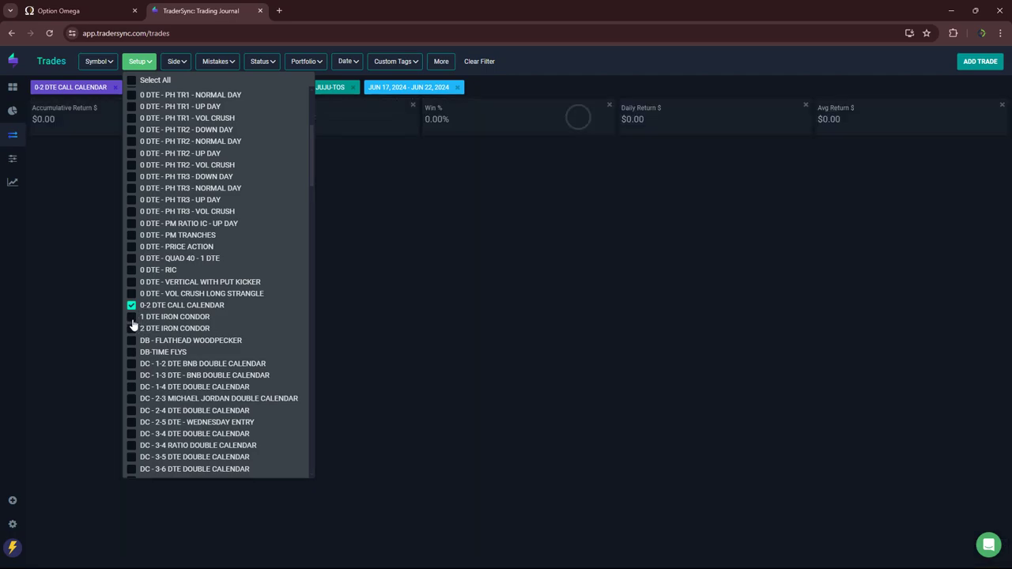
Replace the call calendar filter with 1 DTE IRON CONDOR, followed by 2 DTE IRON CONDOR alone
{"action": "left_click", "coordinate": [132, 317]}
{"action": "left_click", "coordinate": [132, 305]}
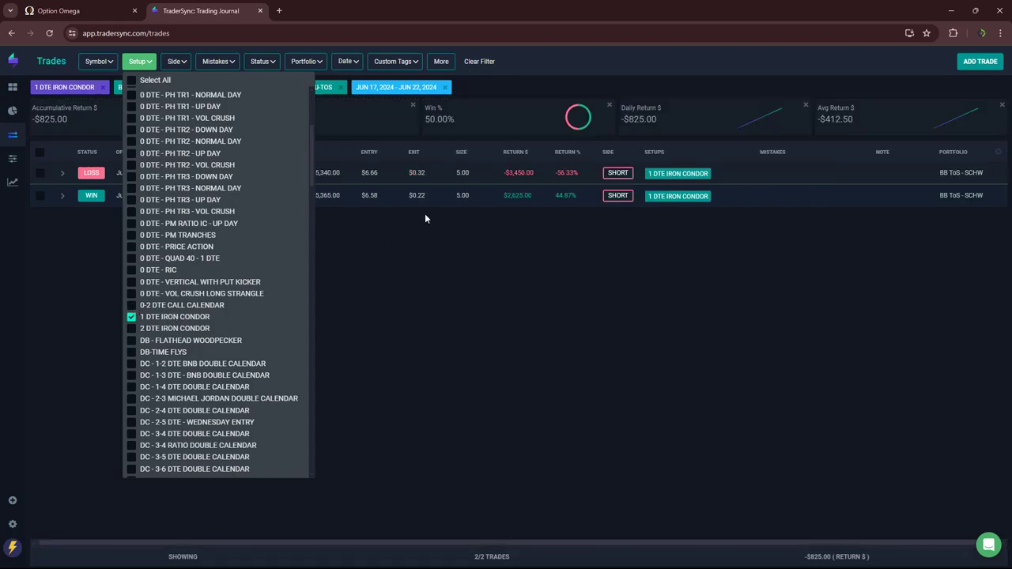
{"action": "left_click", "coordinate": [131, 328]}
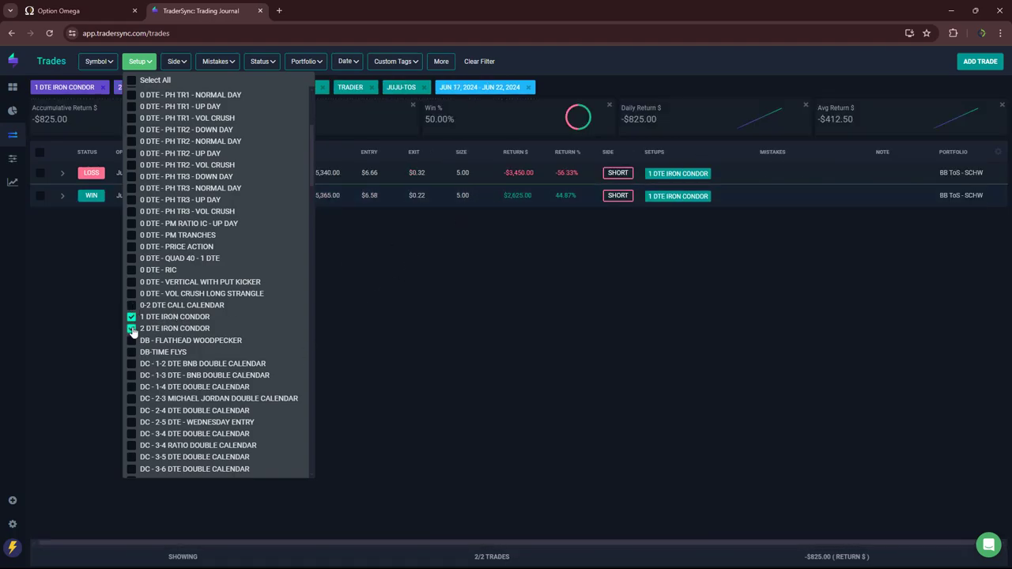
{"action": "left_click", "coordinate": [132, 317]}
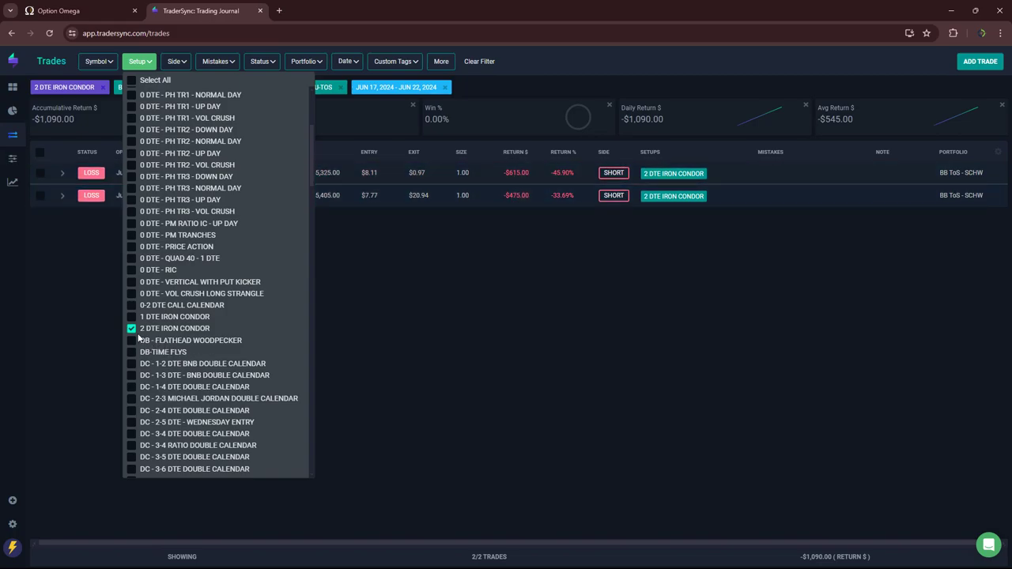
Replace the 2 DTE IRON CONDOR filter with every DC setup, from DC - 1-2 DTE BNB DOUBLE CALENDAR through DC - TGIF DOUBLE CALENDAR
{"action": "scroll", "coordinate": [138, 338], "scroll_direction": "down", "scroll_amount": 3}
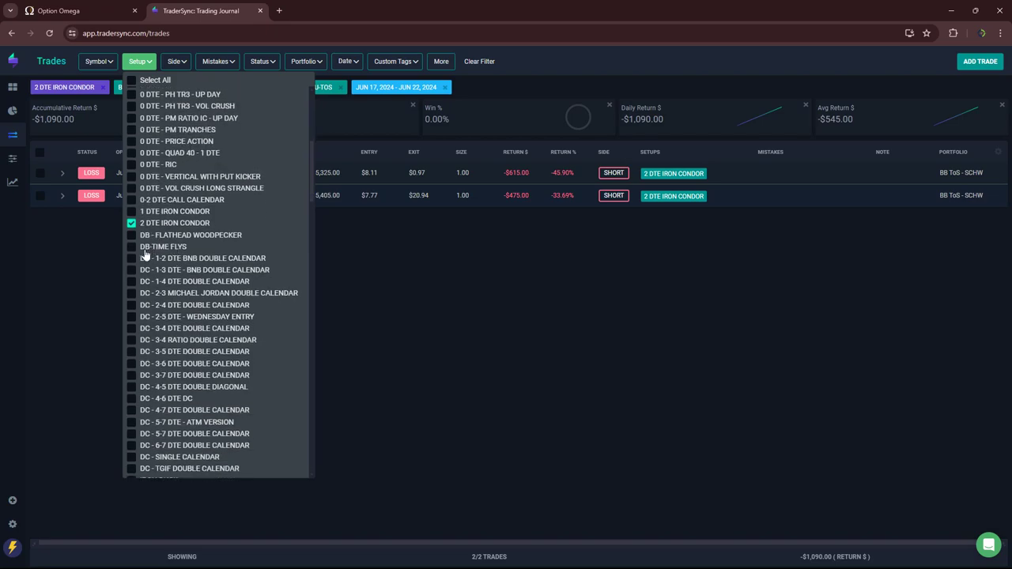
{"action": "left_click", "coordinate": [132, 258]}
{"action": "left_click", "coordinate": [132, 223]}
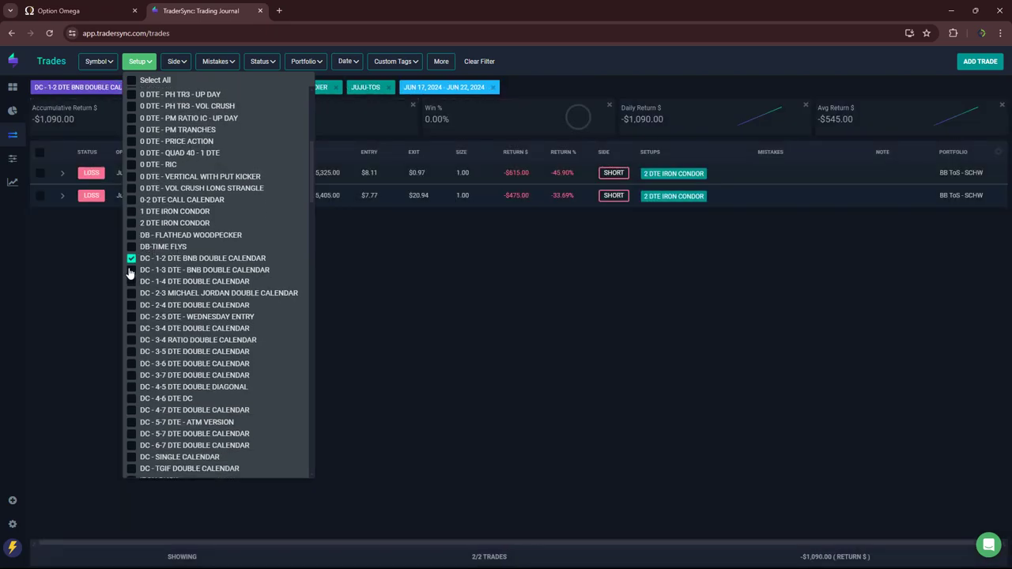
{"action": "left_click", "coordinate": [132, 270]}
{"action": "left_click", "coordinate": [131, 282]}
{"action": "left_click", "coordinate": [131, 294]}
{"action": "left_click", "coordinate": [131, 305]}
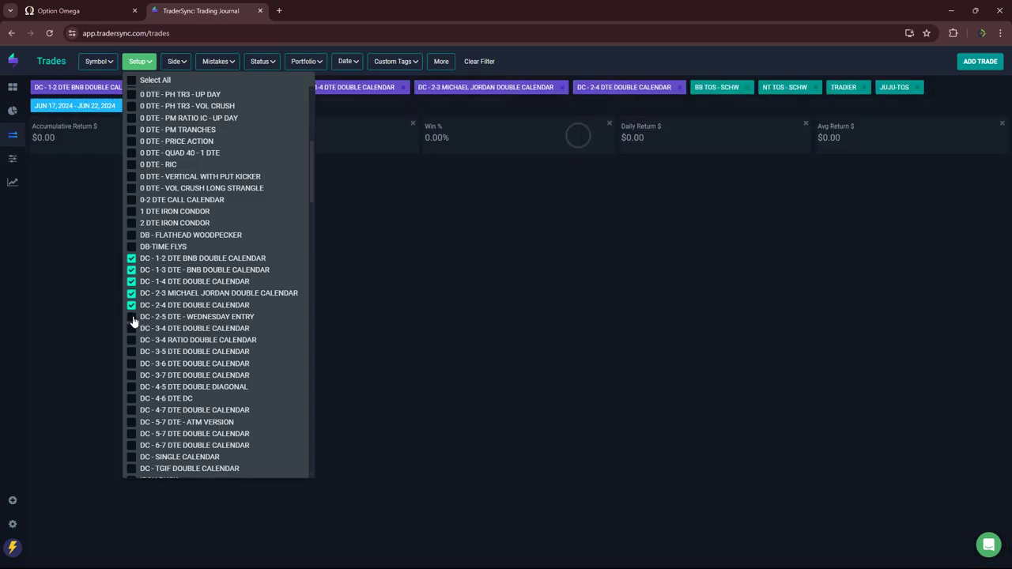
{"action": "left_click", "coordinate": [132, 317]}
{"action": "left_click", "coordinate": [131, 329]}
{"action": "left_click", "coordinate": [131, 340]}
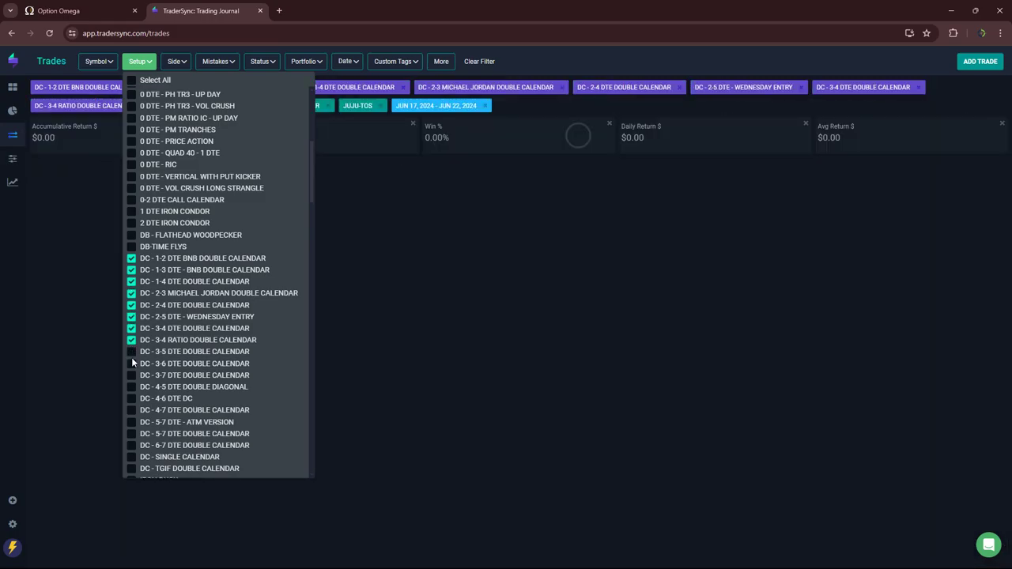
{"action": "left_click", "coordinate": [131, 352]}
{"action": "left_click", "coordinate": [131, 364]}
{"action": "left_click", "coordinate": [131, 374]}
{"action": "left_click", "coordinate": [132, 387]}
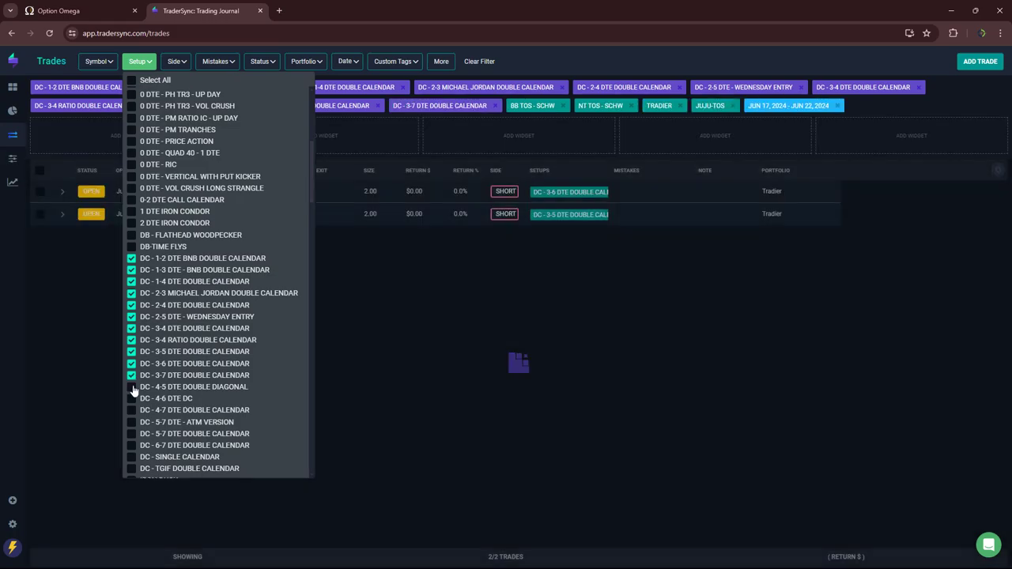
{"action": "left_click", "coordinate": [131, 399]}
{"action": "left_click", "coordinate": [132, 411]}
{"action": "left_click", "coordinate": [131, 423]}
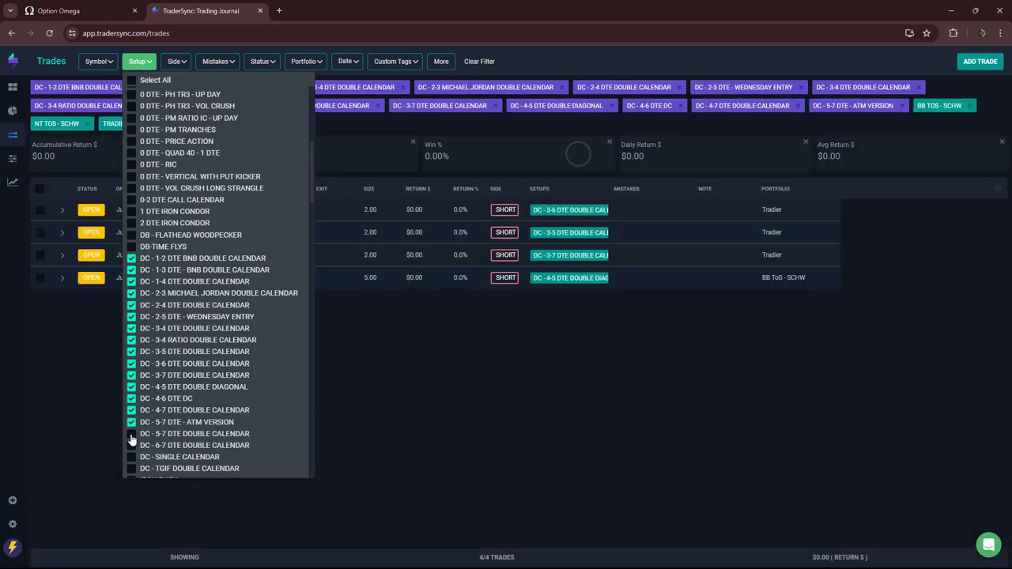
{"action": "left_click", "coordinate": [131, 435]}
{"action": "left_click", "coordinate": [132, 446]}
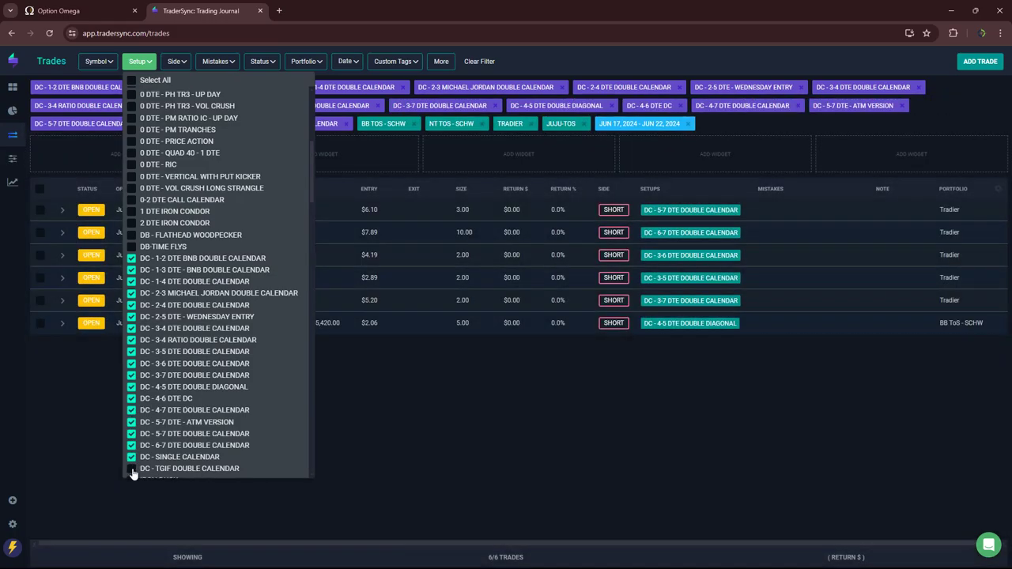
{"action": "left_click", "coordinate": [132, 469]}
Filter the trades to IRON DUCK and IRON DUCK - REVERSE only, removing all the DC setups
{"action": "scroll", "coordinate": [136, 459], "scroll_direction": "down", "scroll_amount": 1}
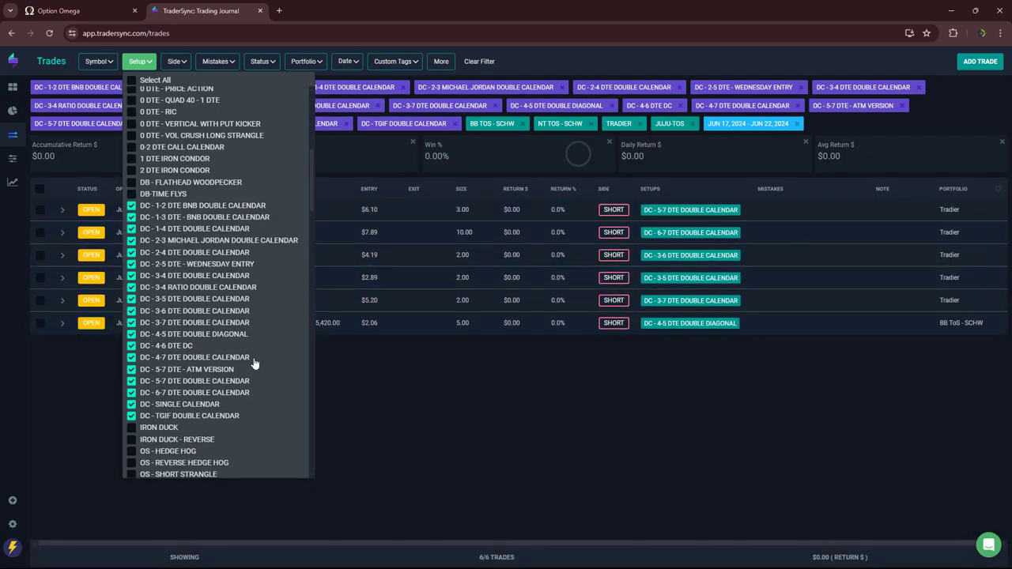
{"action": "scroll", "coordinate": [191, 411], "scroll_direction": "down", "scroll_amount": 1}
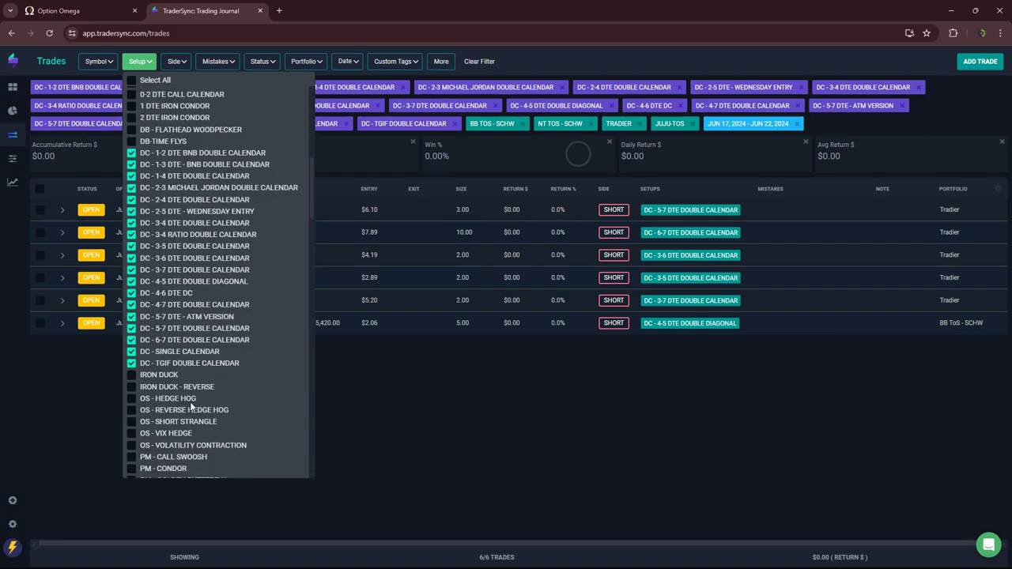
{"action": "left_click", "coordinate": [131, 375]}
{"action": "left_click", "coordinate": [131, 387]}
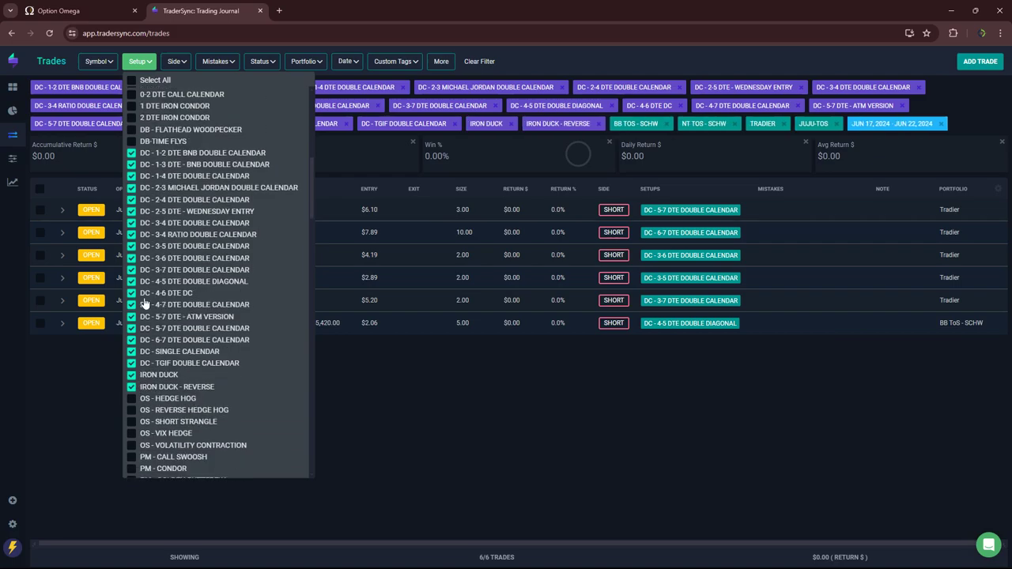
{"action": "left_click", "coordinate": [131, 153]}
{"action": "left_click", "coordinate": [131, 164]}
{"action": "left_click", "coordinate": [132, 177]}
{"action": "left_click", "coordinate": [132, 188]}
{"action": "left_click", "coordinate": [131, 200]}
{"action": "left_click", "coordinate": [132, 211]}
{"action": "left_click", "coordinate": [131, 223]}
{"action": "left_click", "coordinate": [131, 235]}
{"action": "left_click", "coordinate": [131, 246]}
{"action": "left_click", "coordinate": [131, 258]}
{"action": "left_click", "coordinate": [131, 269]}
{"action": "left_click", "coordinate": [131, 282]}
{"action": "left_click", "coordinate": [132, 292]}
{"action": "left_click", "coordinate": [131, 305]}
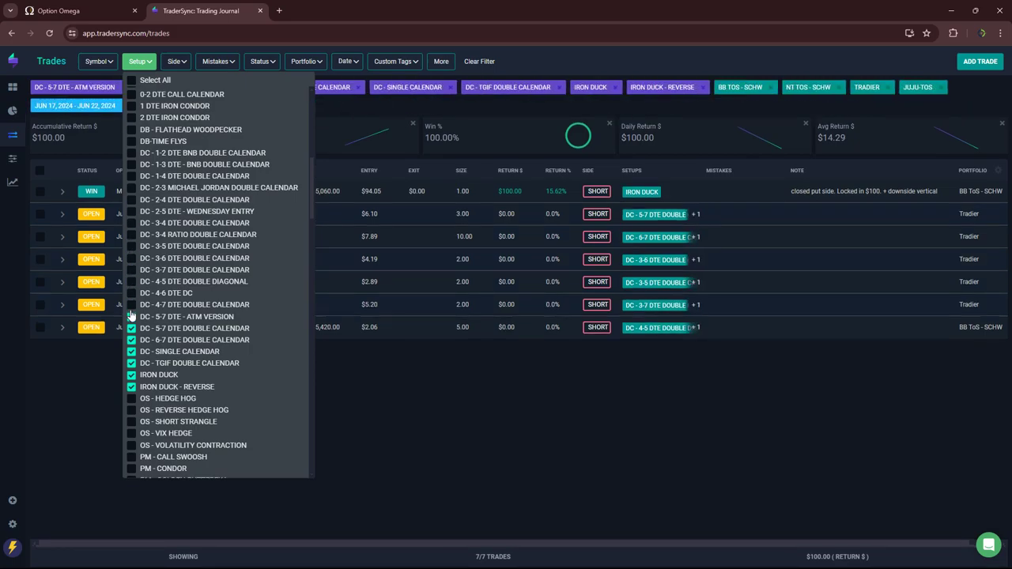
{"action": "left_click", "coordinate": [131, 316]}
{"action": "left_click", "coordinate": [131, 328]}
{"action": "left_click", "coordinate": [132, 340]}
{"action": "left_click", "coordinate": [131, 352]}
{"action": "left_click", "coordinate": [131, 363]}
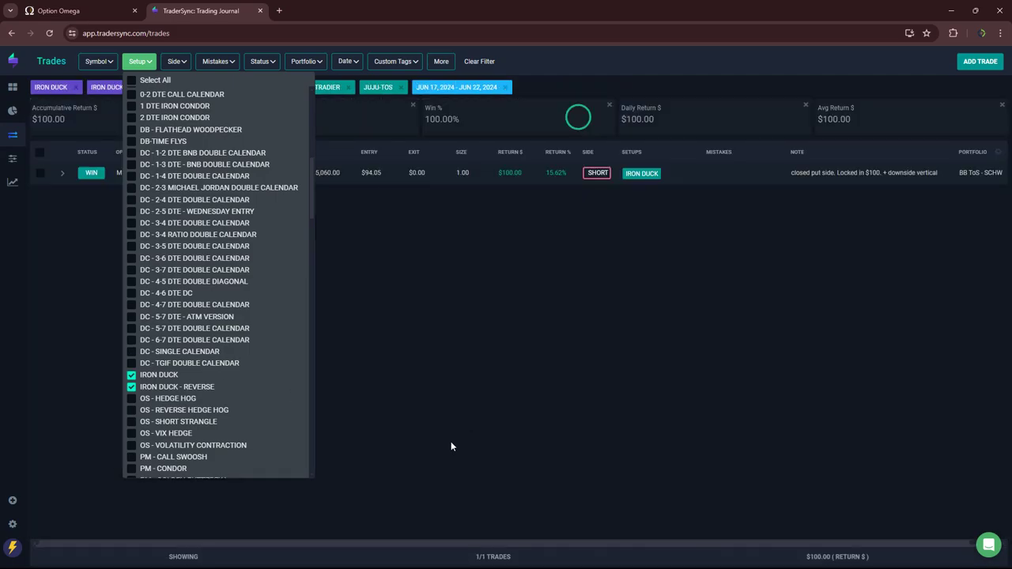
{"action": "left_click", "coordinate": [457, 431]}
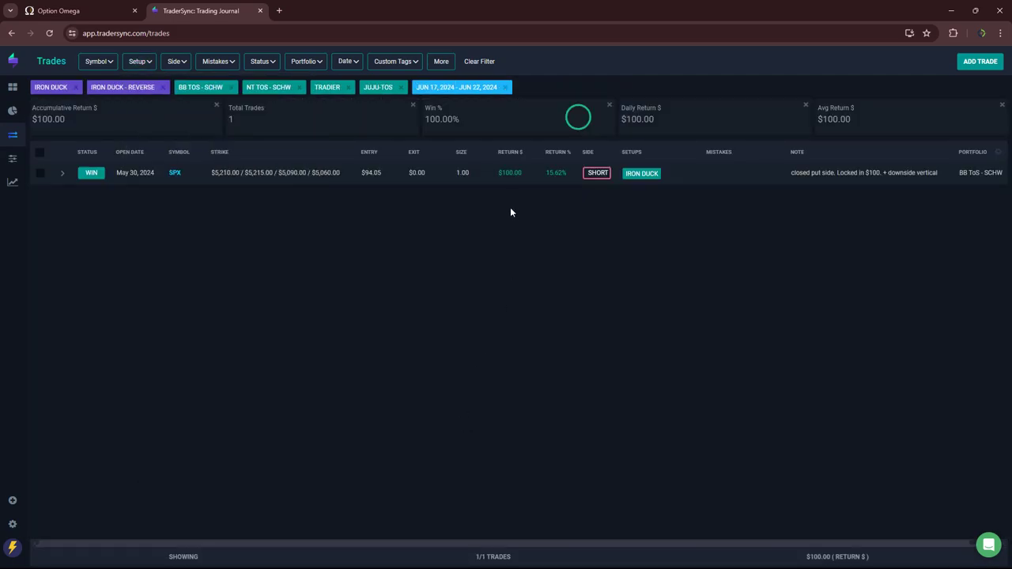
Replace both IRON DUCK setups with the five OS setups, from OS - HEDGE HOG through OS - VOLATILITY CONTRACTION
{"action": "left_click", "coordinate": [147, 63]}
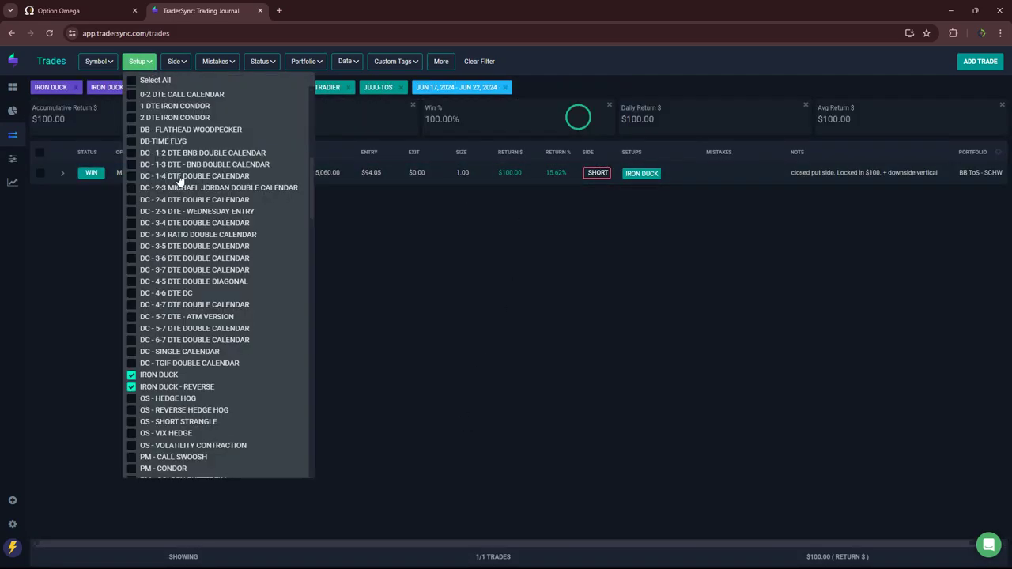
{"action": "left_click", "coordinate": [131, 399]}
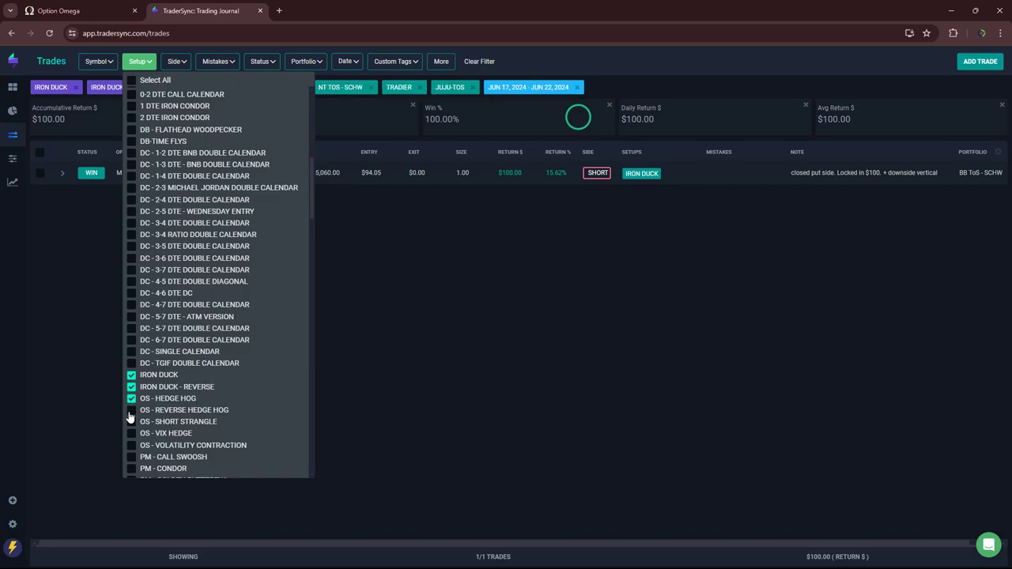
{"action": "left_click", "coordinate": [132, 411]}
{"action": "left_click", "coordinate": [131, 421]}
{"action": "left_click", "coordinate": [131, 434]}
{"action": "left_click", "coordinate": [132, 445]}
{"action": "left_click", "coordinate": [131, 375]}
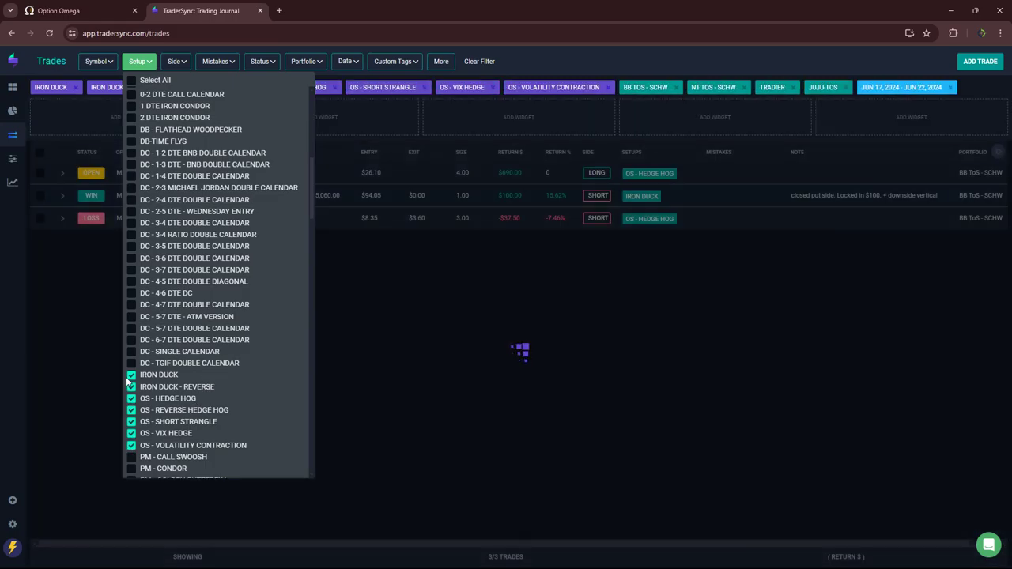
{"action": "left_click", "coordinate": [131, 386]}
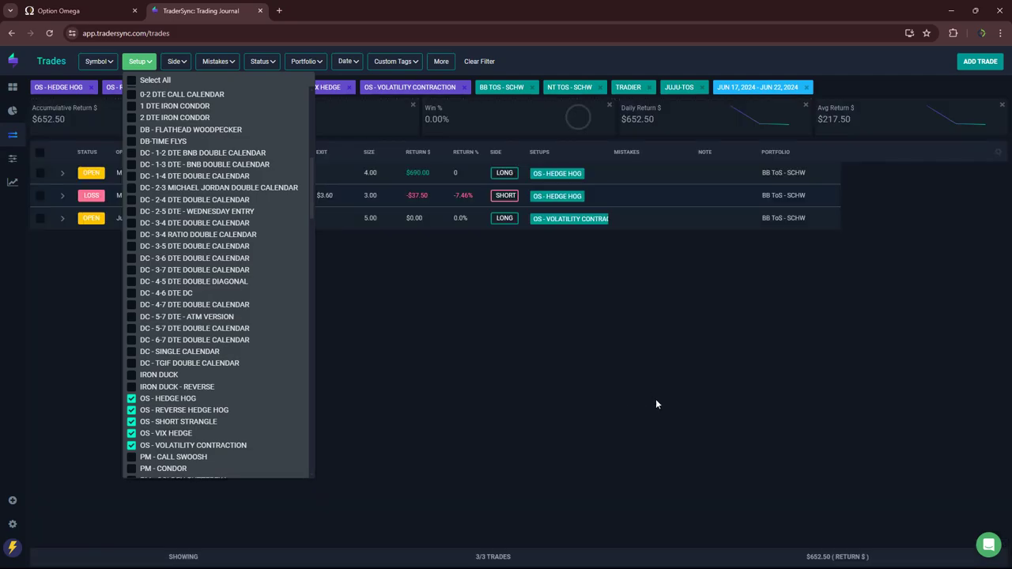
{"action": "left_click", "coordinate": [655, 398]}
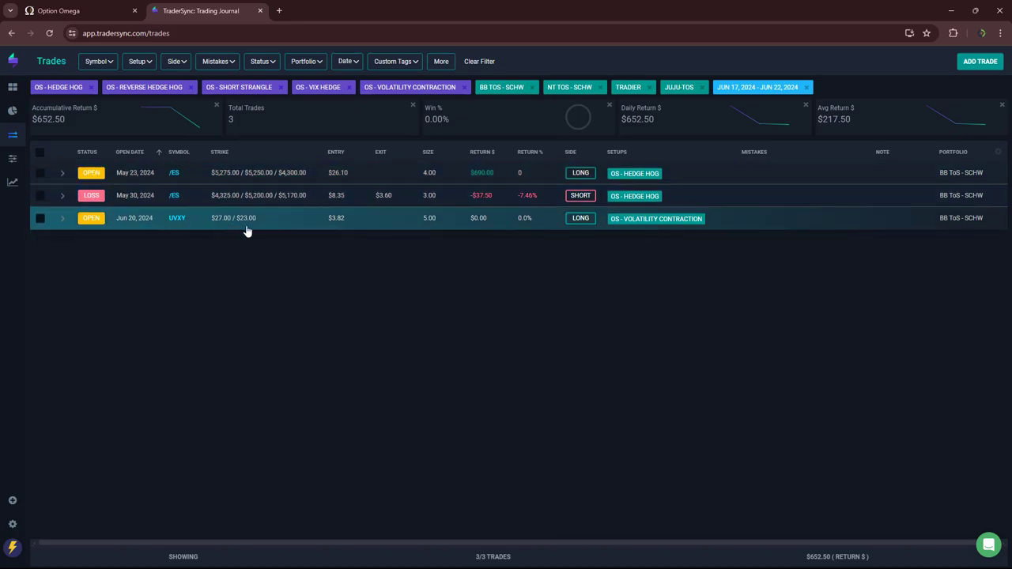
Open the setup filter choices again and find the PM setups
{"action": "left_click", "coordinate": [153, 67]}
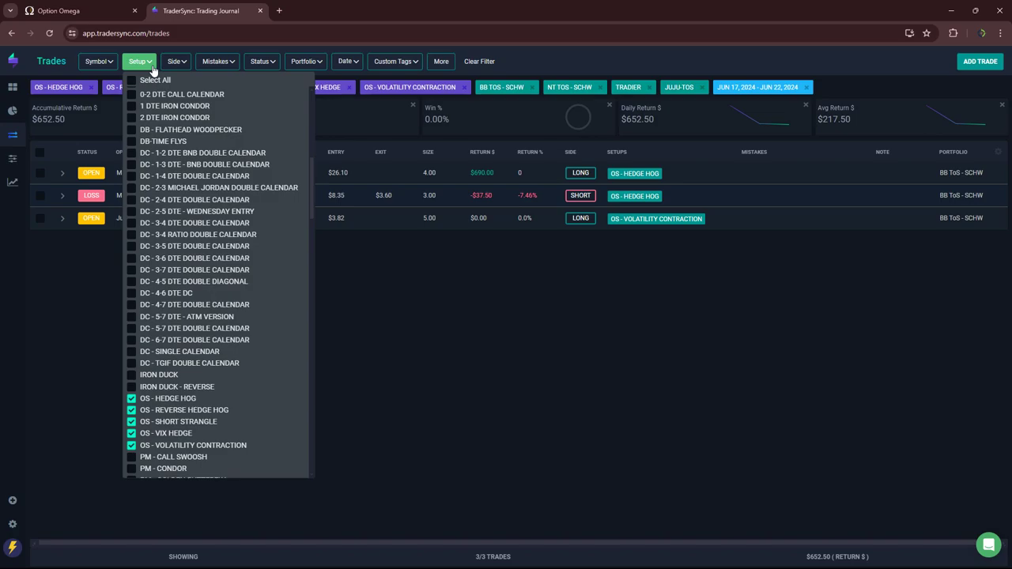
{"action": "scroll", "coordinate": [216, 308], "scroll_direction": "down", "scroll_amount": 1}
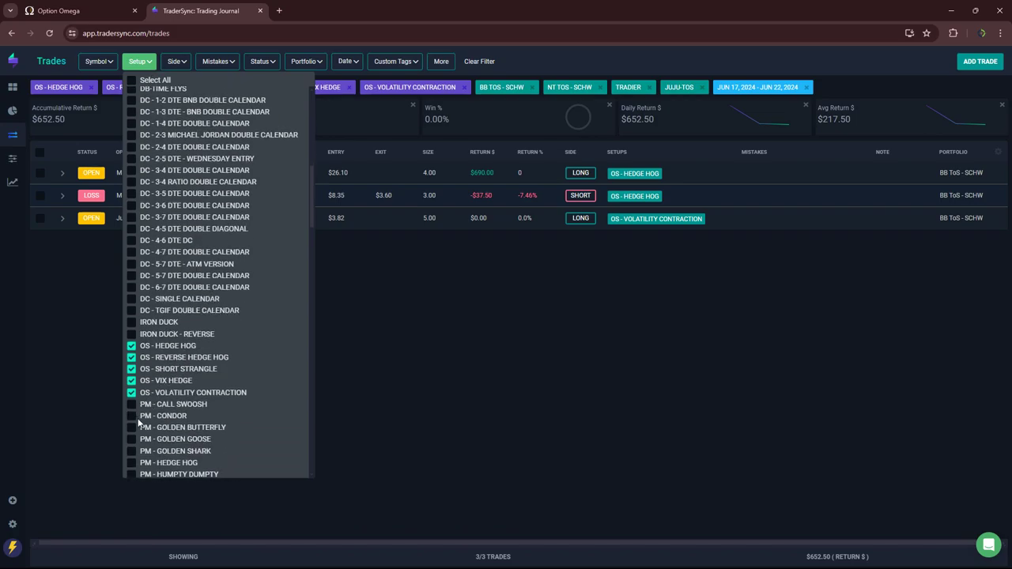